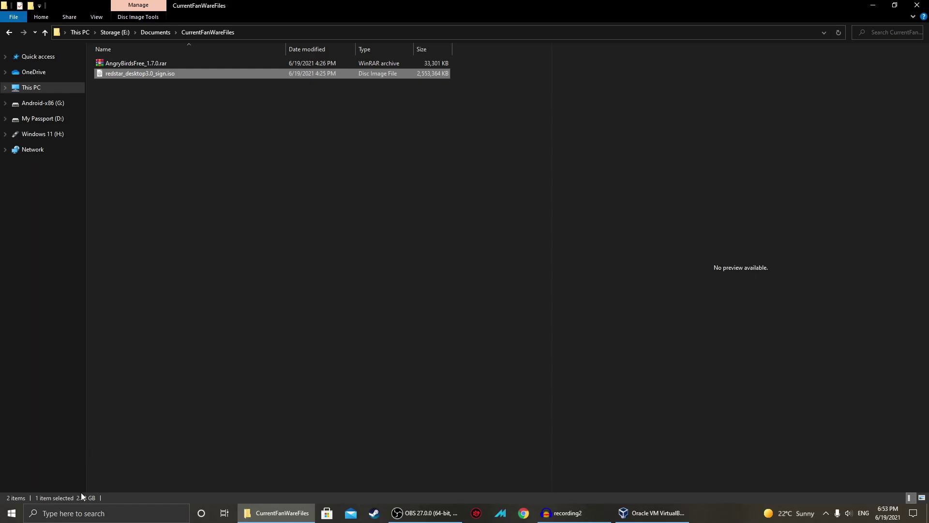
Deselect the Red Star ISO and bring up the VirtualBox Manager listing Redstar Desktop.
{"action": "left_click", "coordinate": [329, 408]}
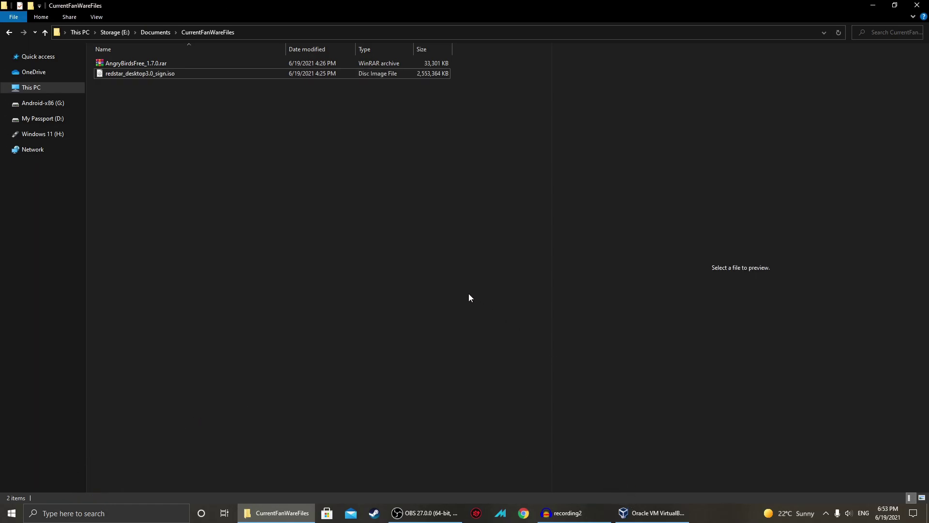
{"action": "left_click", "coordinate": [653, 513]}
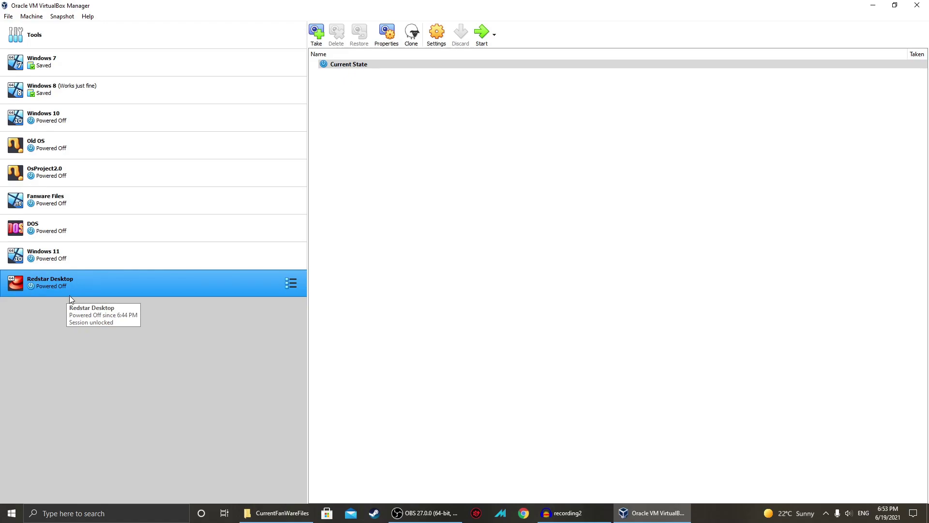
Start the Redstar Desktop VM maximized and check the Optical Drives disc image.
{"action": "left_click", "coordinate": [480, 43]}
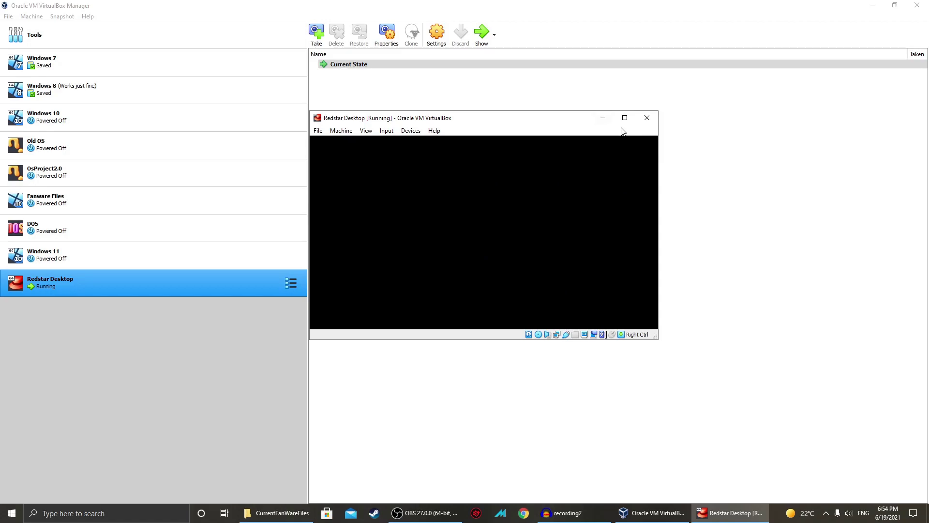
{"action": "left_click", "coordinate": [623, 119]}
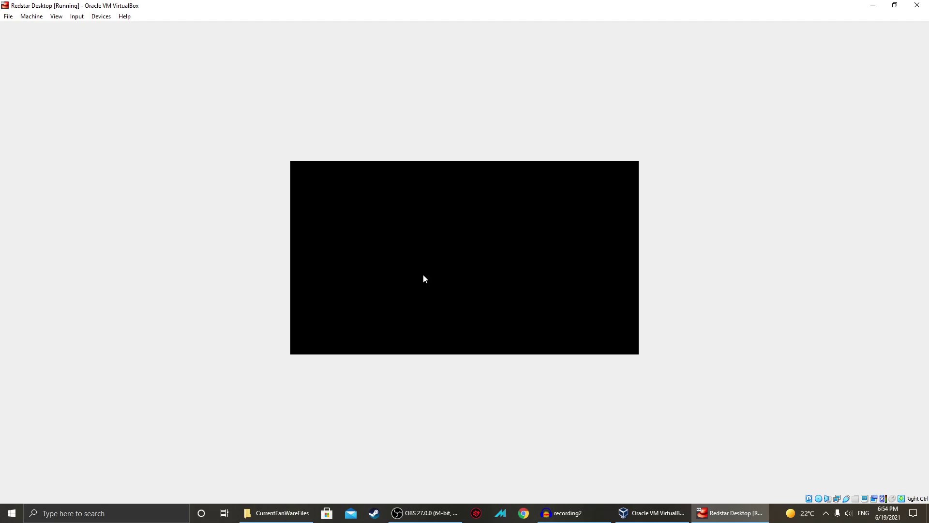
{"action": "left_click", "coordinate": [101, 16]}
{"action": "mouse_move", "coordinate": [113, 28]}
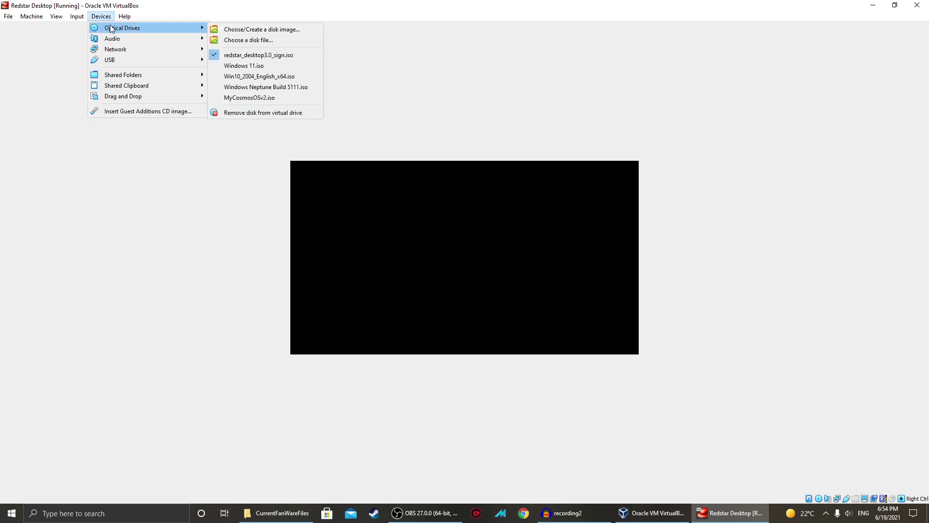
{"action": "key", "text": "Escape"}
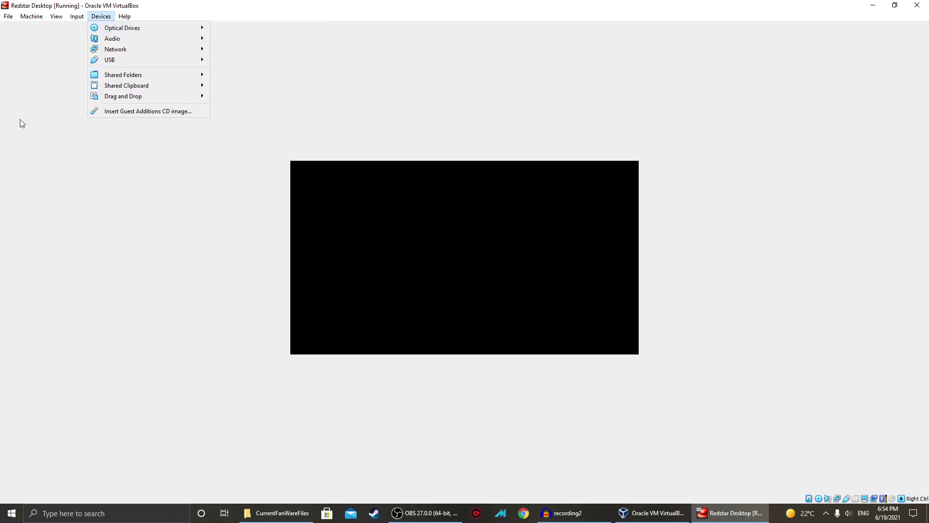
{"action": "key", "text": "Escape"}
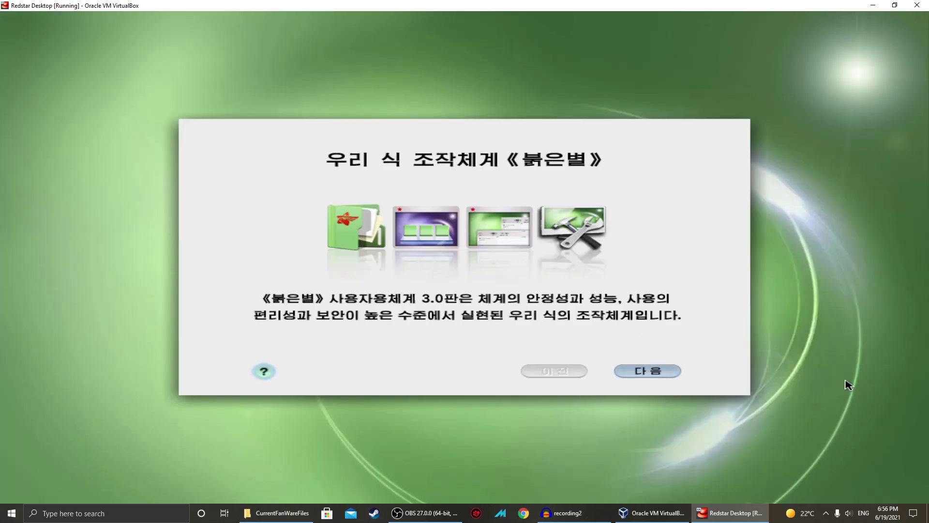
Initialize the unreadable disk and choose the 20.0GB free space for Red Star installation.
{"action": "left_click", "coordinate": [647, 370]}
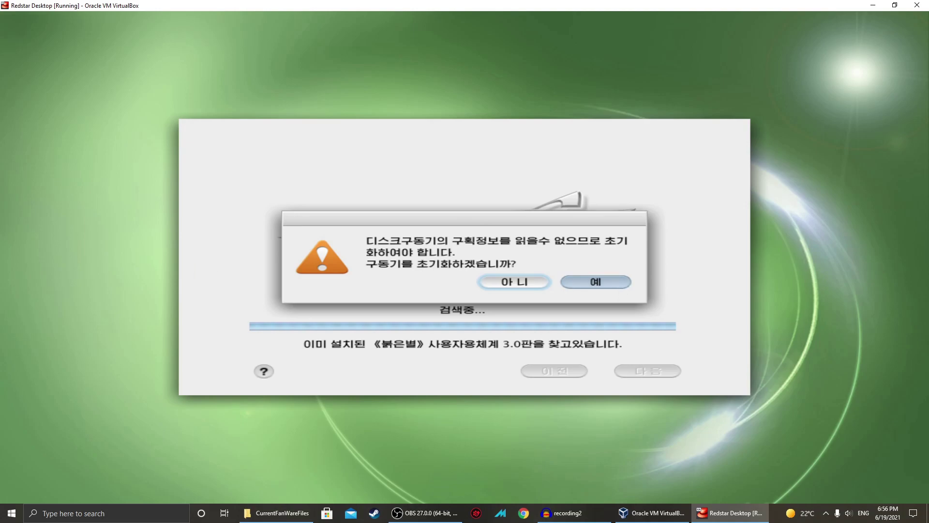
{"action": "left_click", "coordinate": [617, 286]}
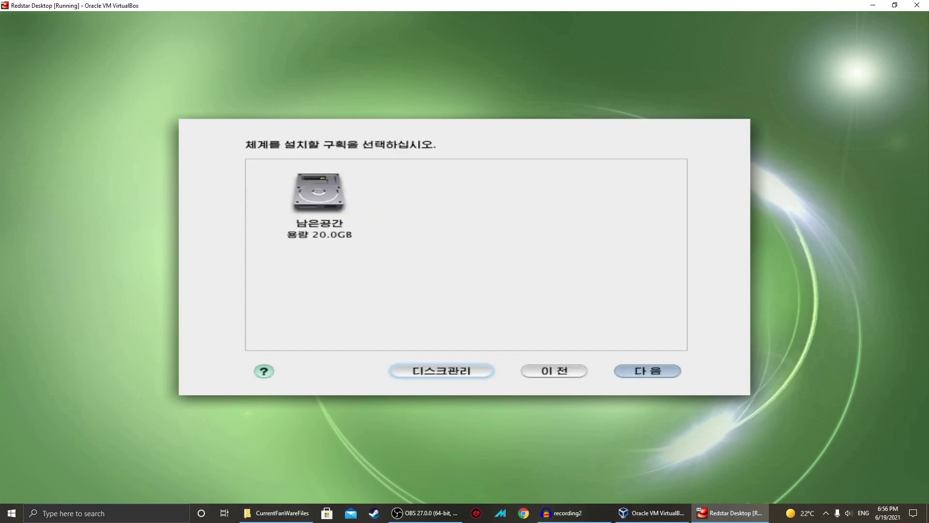
{"action": "left_click", "coordinate": [341, 203]}
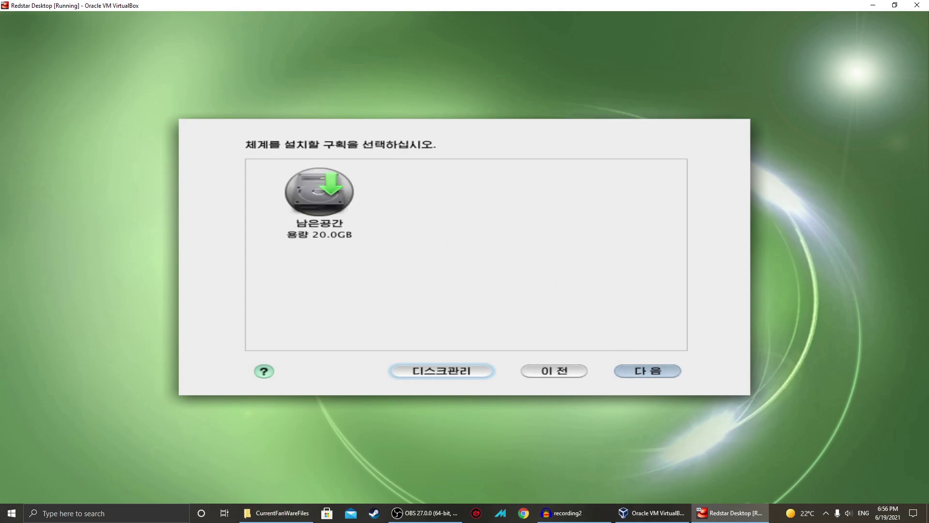
{"action": "left_click", "coordinate": [638, 373]}
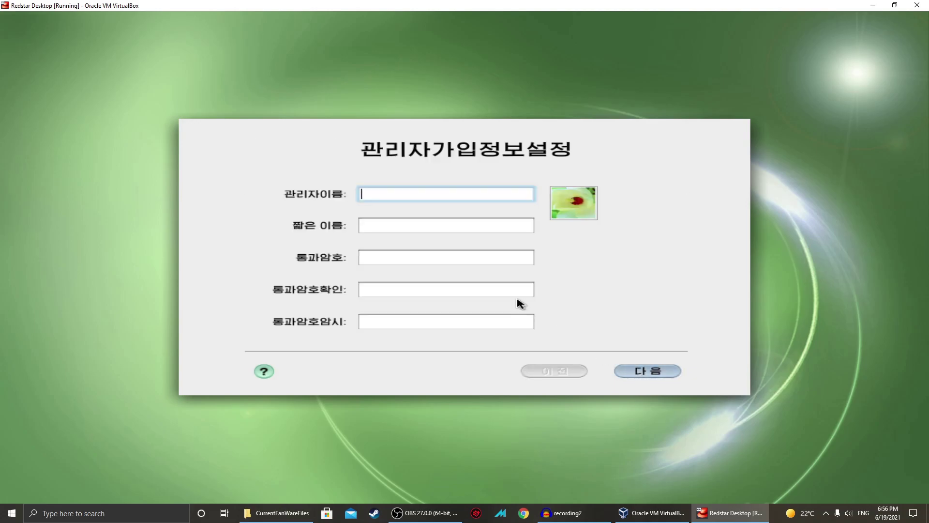
Fill in the administrator name and short name, then continue past the network settings page.
{"action": "left_click", "coordinate": [667, 373]}
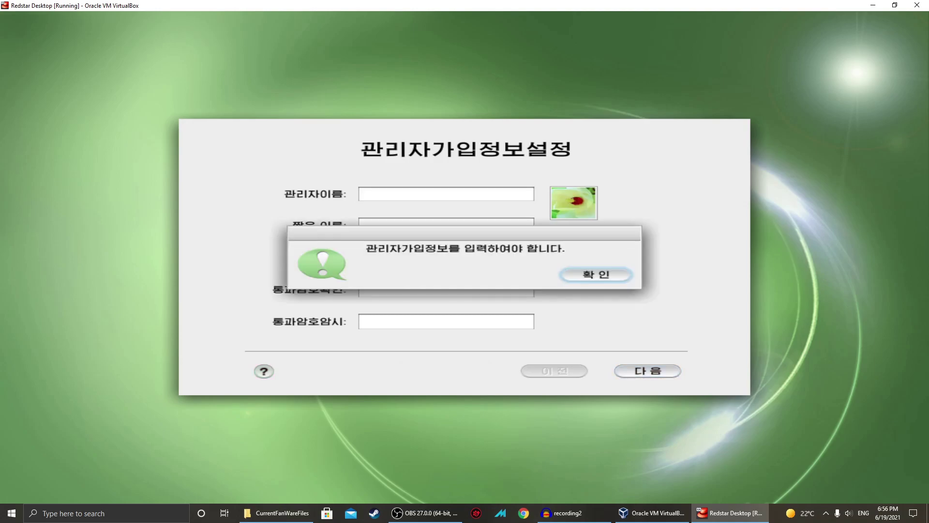
{"action": "key", "text": "Return"}
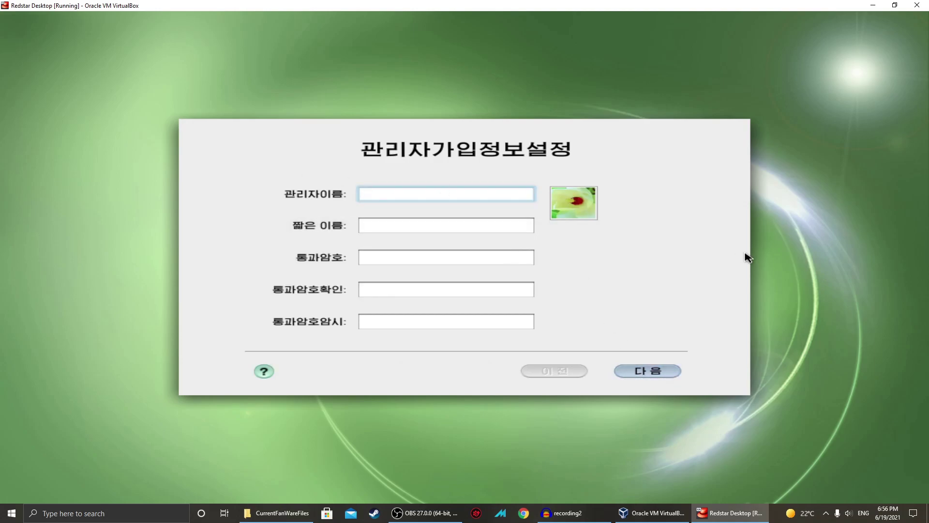
{"action": "type", "text": "xxxman360"}
{"action": "key", "text": "Tab"}
{"action": "type", "text": "1337"}
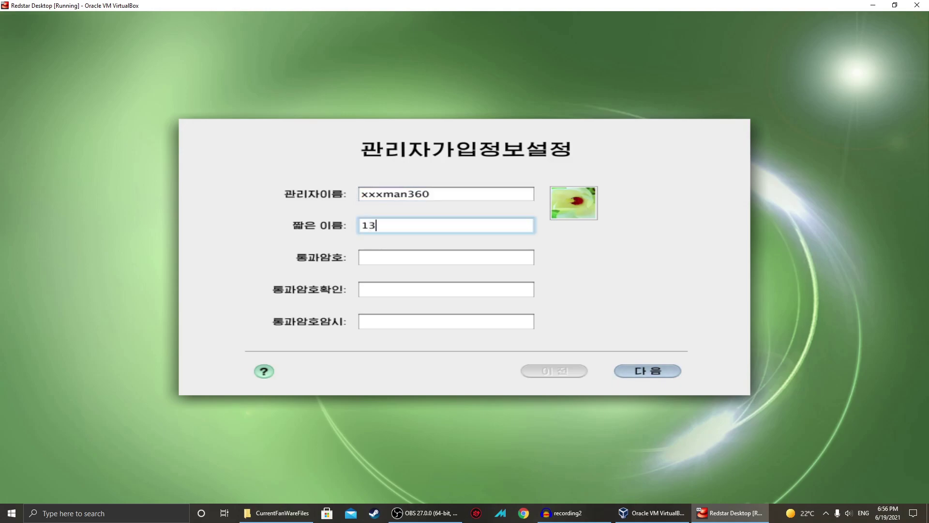
{"action": "key", "text": "BackSpace"}
{"action": "key", "text": "BackSpace"}
{"action": "key", "text": "BackSpace"}
{"action": "key", "text": "BackSpace"}
{"action": "type", "text": "lal"}
{"action": "key", "text": "BackSpace"}
{"action": "key", "text": "BackSpace"}
{"action": "key", "text": "BackSpace"}
{"action": "left_click", "coordinate": [672, 373]}
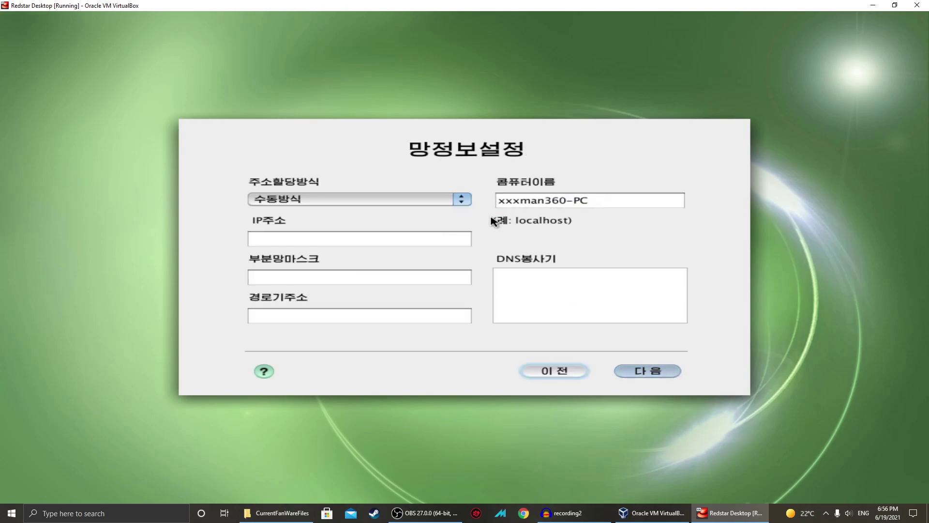
{"action": "left_click", "coordinate": [368, 239]}
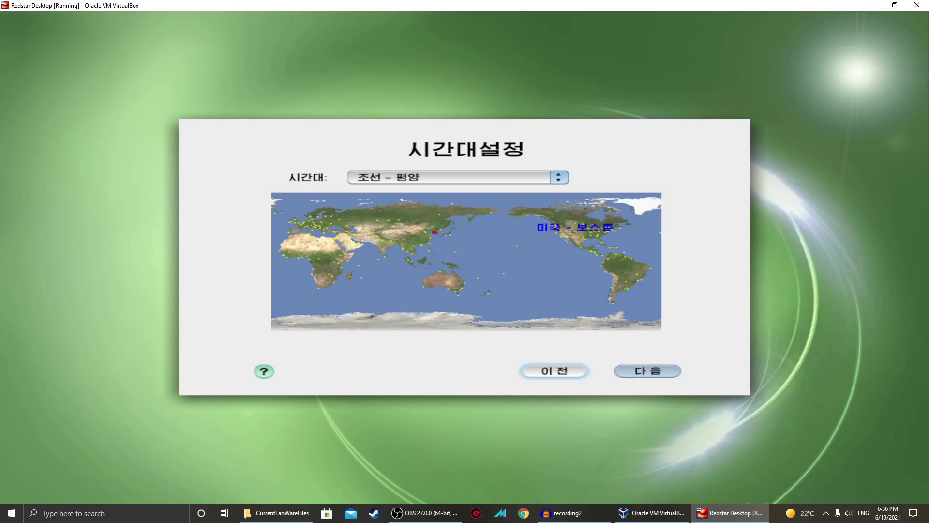
Set the time zone to Boston (미국 – 보스톤) and accept the date and time to install.
{"action": "left_click", "coordinate": [611, 229]}
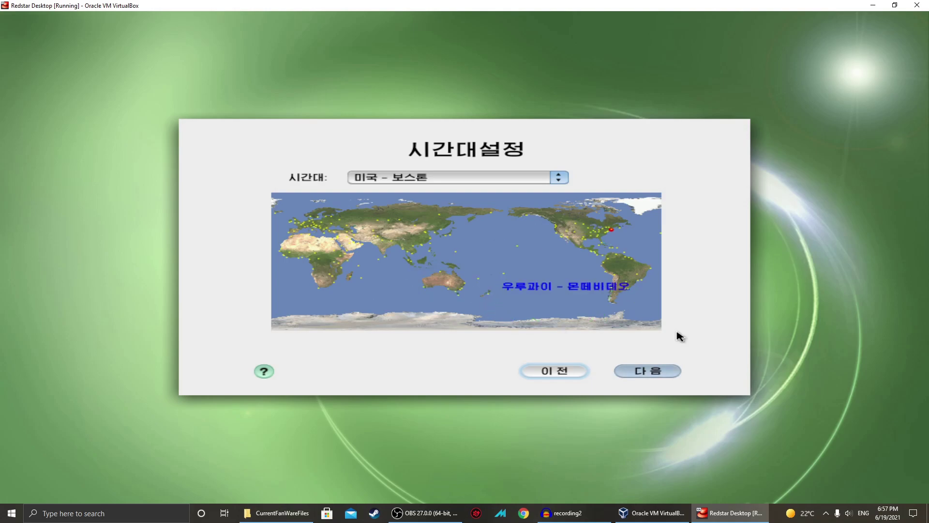
{"action": "left_click", "coordinate": [644, 366]}
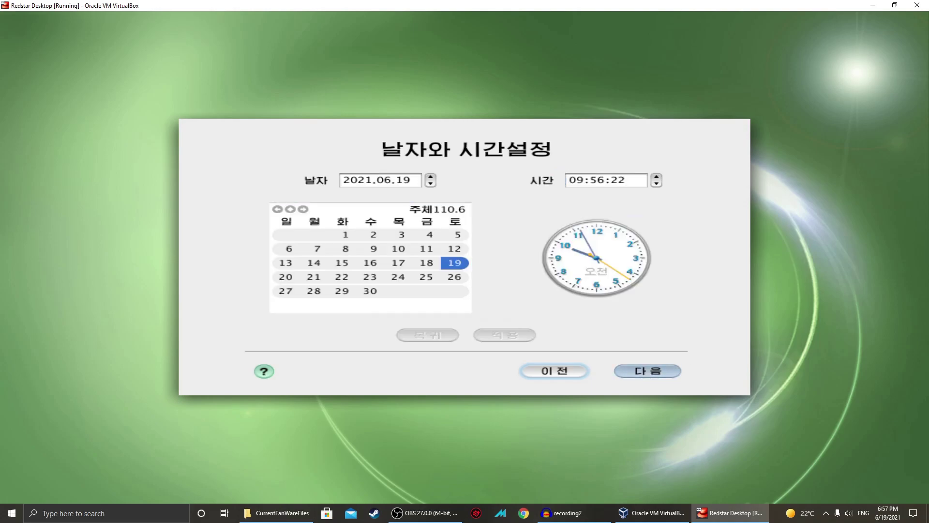
{"action": "left_click", "coordinate": [646, 370]}
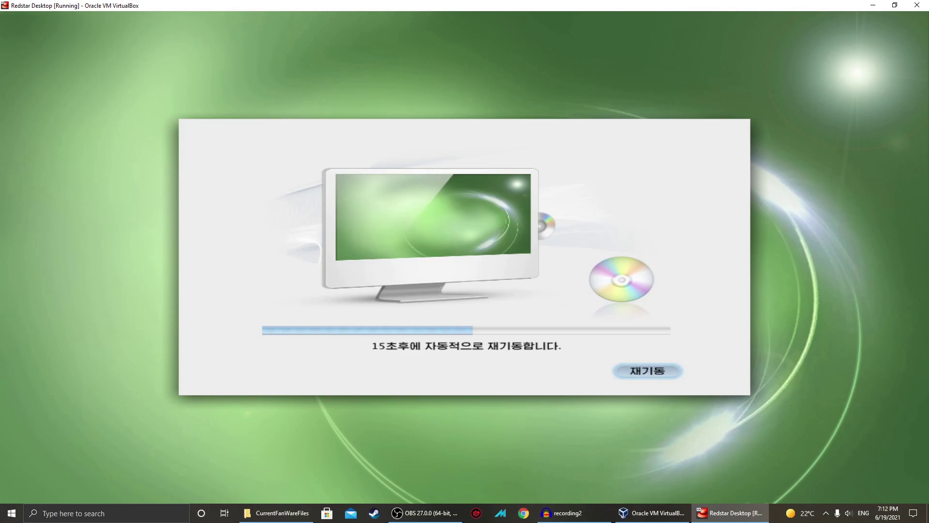
Exit full-screen with Right Ctrl+F and check the Optical Drives list while Red Star reboots.
{"action": "key", "text": "Control_R+f"}
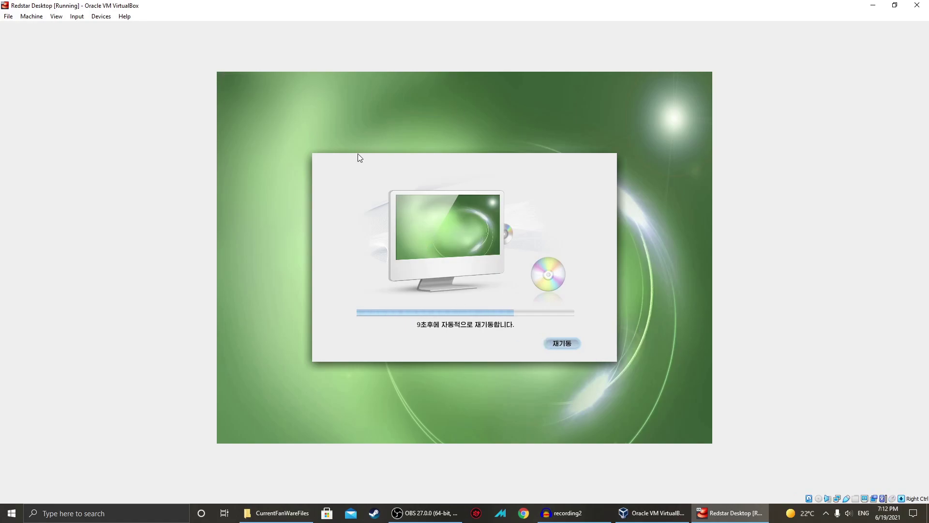
{"action": "left_click", "coordinate": [101, 16]}
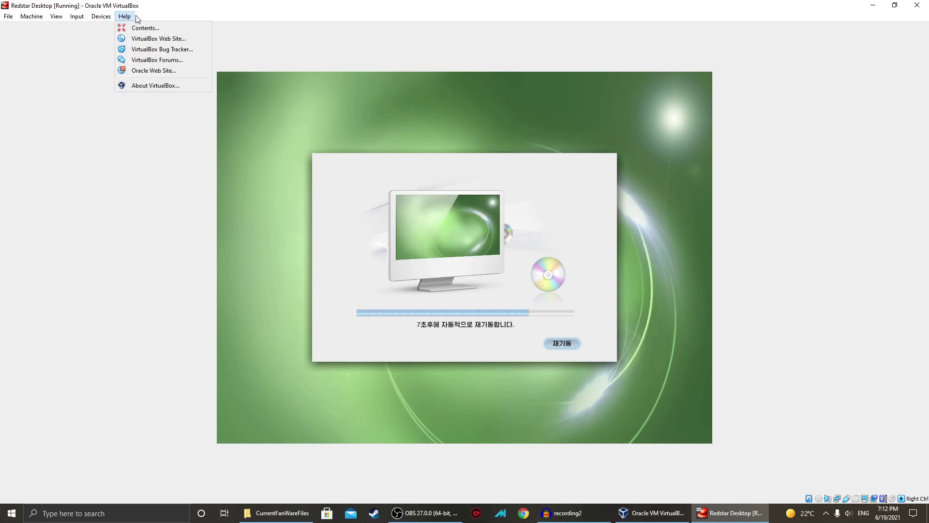
{"action": "mouse_move", "coordinate": [105, 30]}
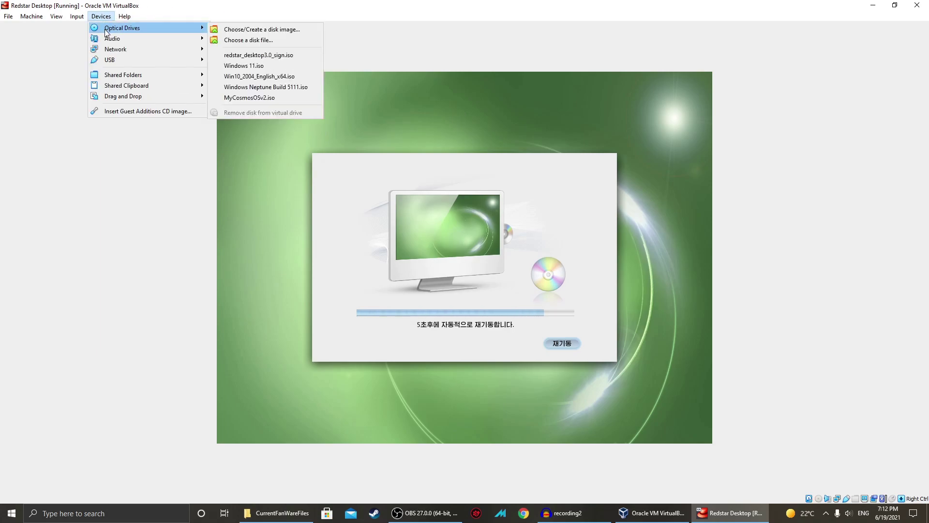
{"action": "left_click", "coordinate": [519, 211]}
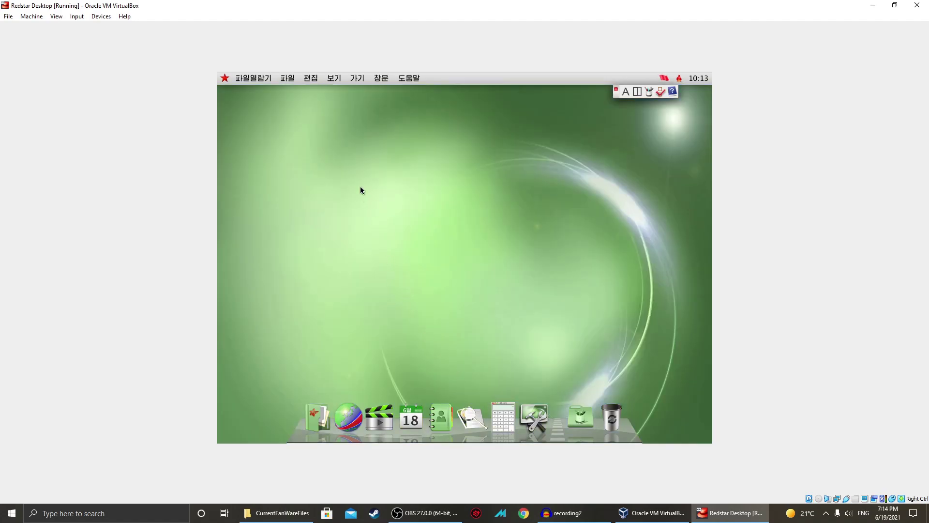
Open and close the red star menu, then launch 체계환경설정 from the dock.
{"action": "left_click", "coordinate": [225, 79]}
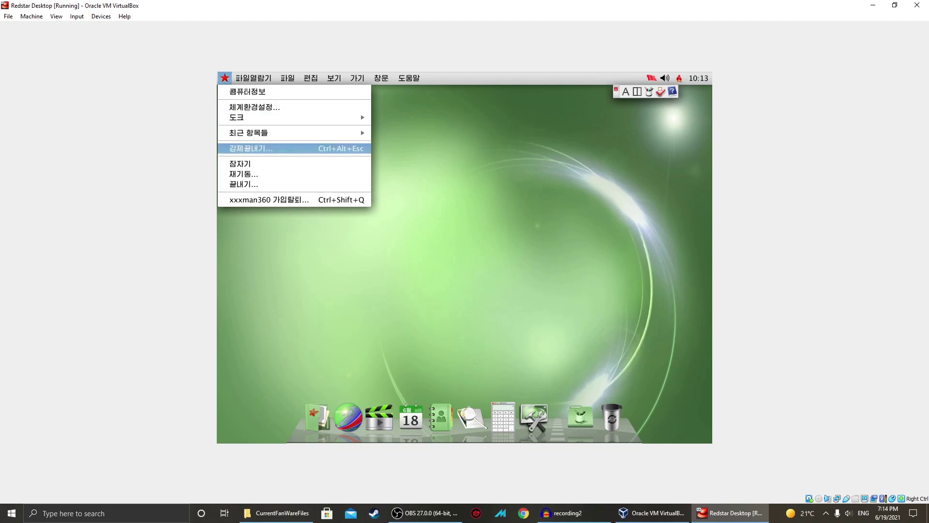
{"action": "left_click", "coordinate": [409, 366]}
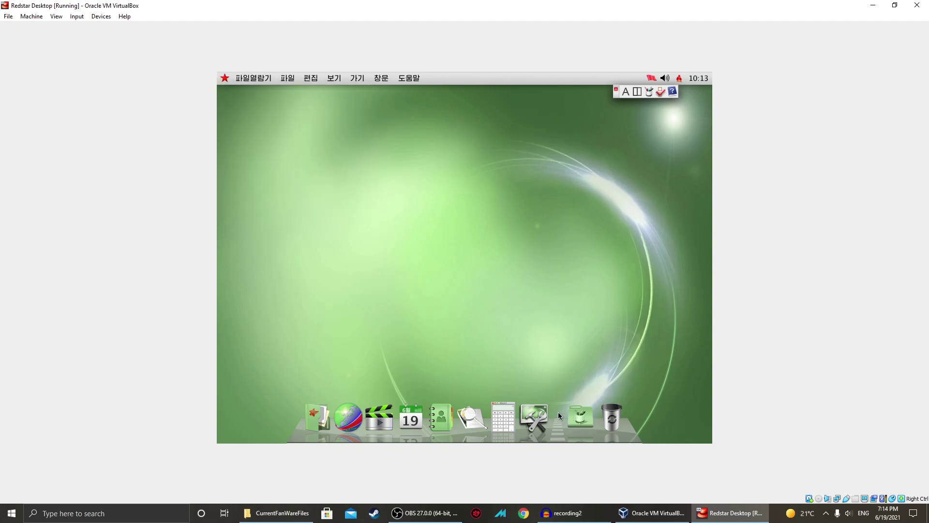
{"action": "left_click", "coordinate": [534, 419]}
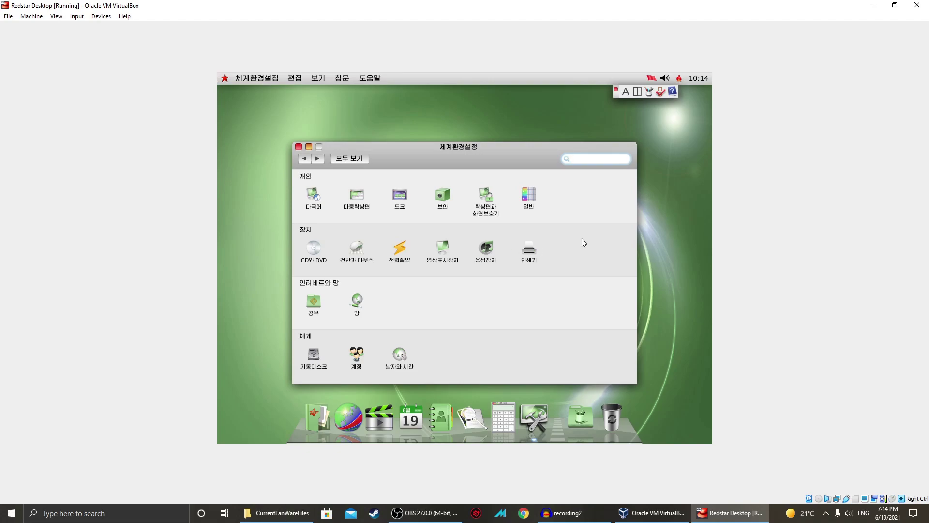
{"action": "left_click", "coordinate": [101, 17]}
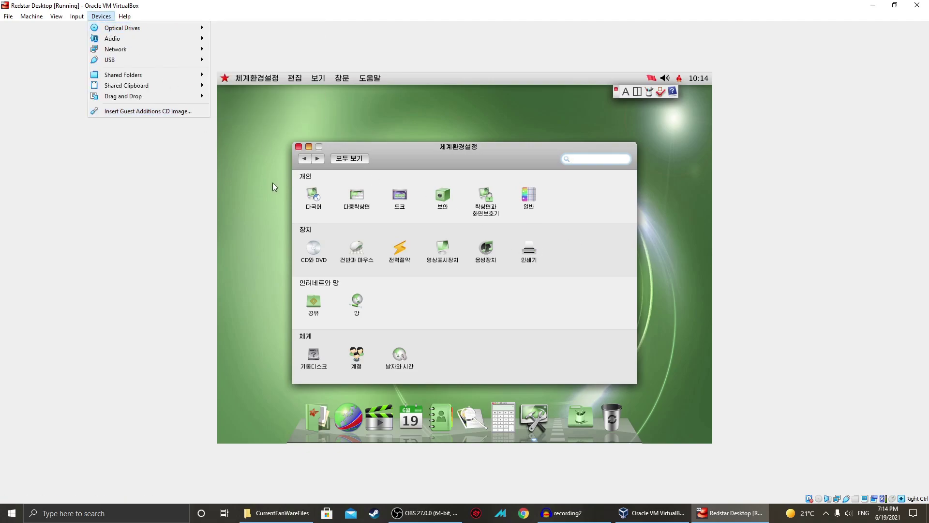
Insert the Guest Additions CD, answer its autorun prompt, and glance at the VBox_GAs_6.1.18 disc options.
{"action": "left_click", "coordinate": [156, 113]}
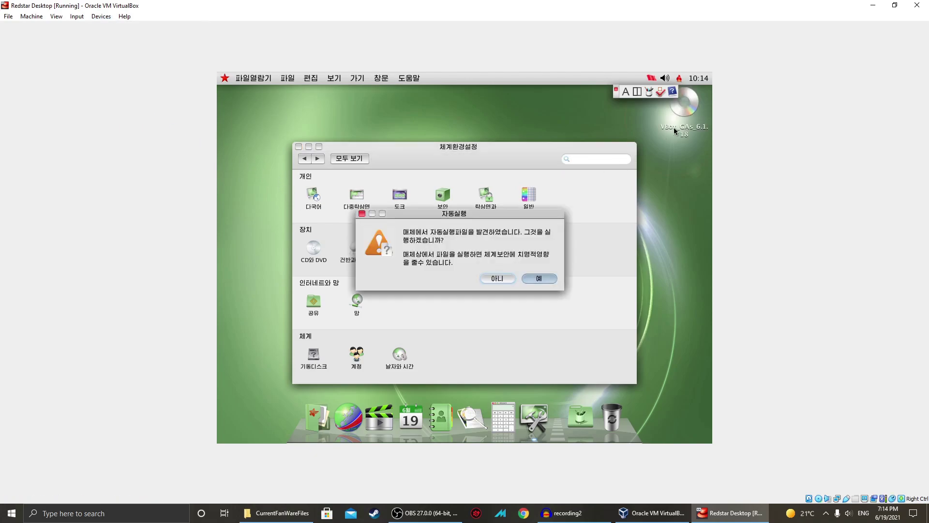
{"action": "left_click", "coordinate": [537, 278]}
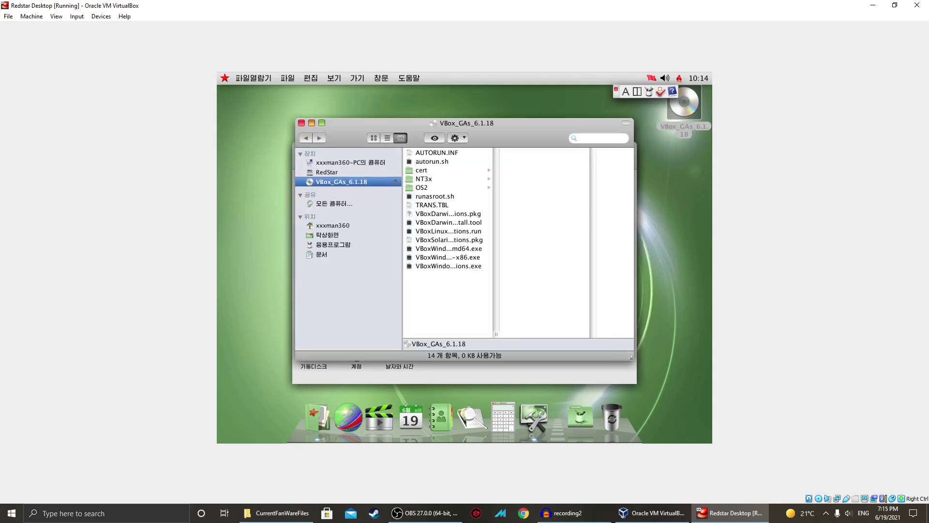
{"action": "right_click", "coordinate": [312, 184]}
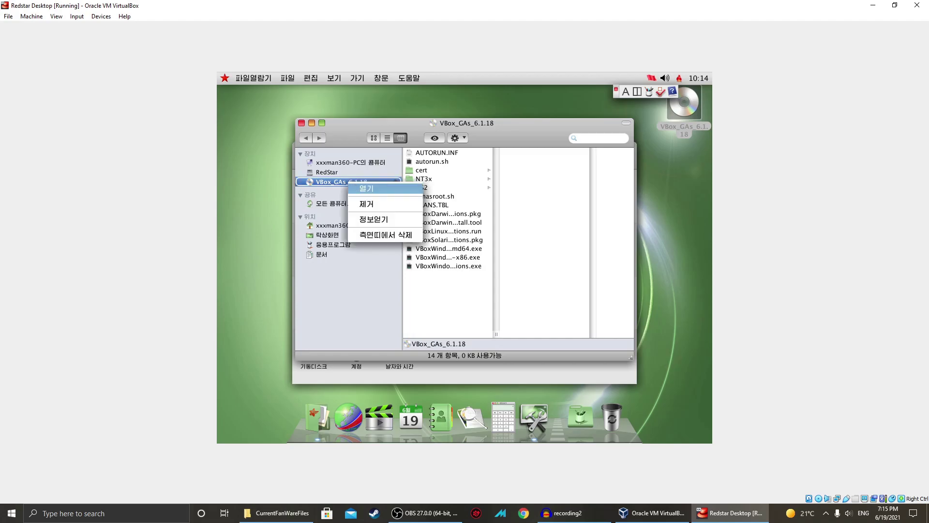
{"action": "key", "text": "Escape"}
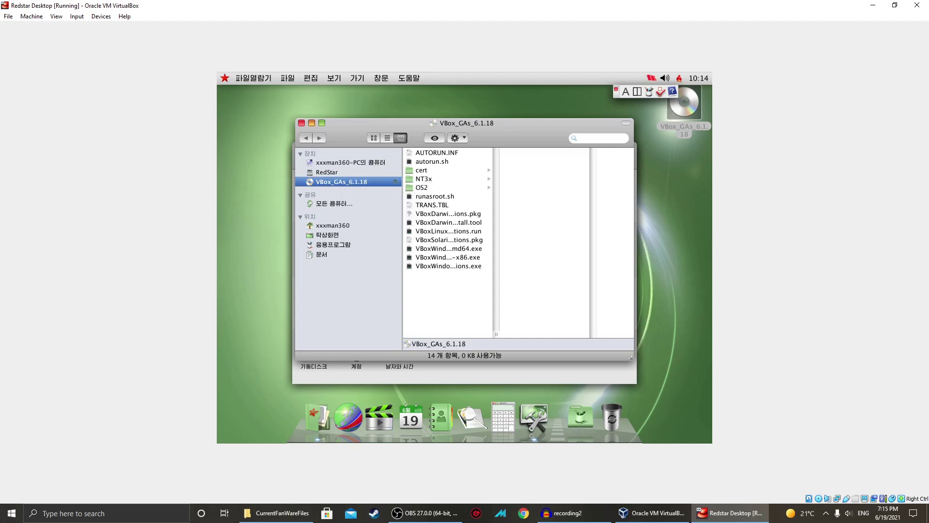
Inspect autorun.sh's information and its open-with options, then dismiss them.
{"action": "left_click", "coordinate": [420, 163]}
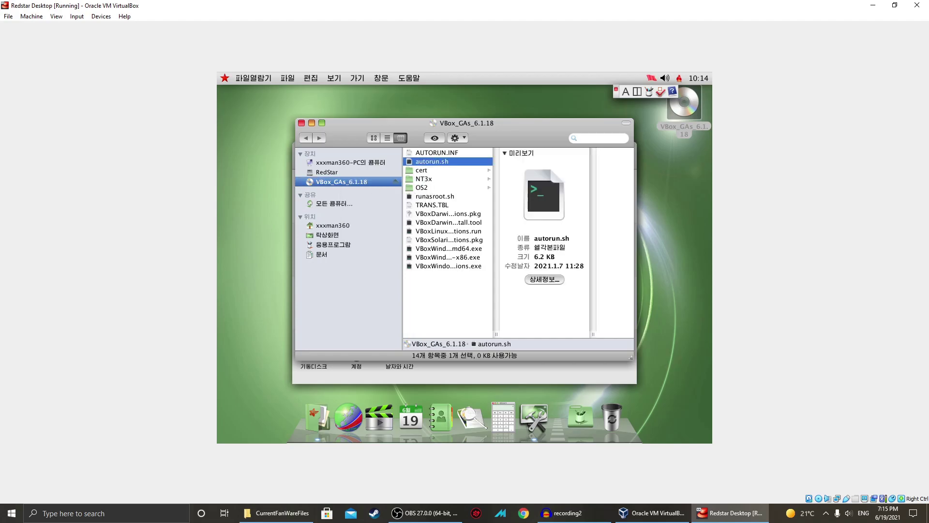
{"action": "left_click", "coordinate": [546, 280]}
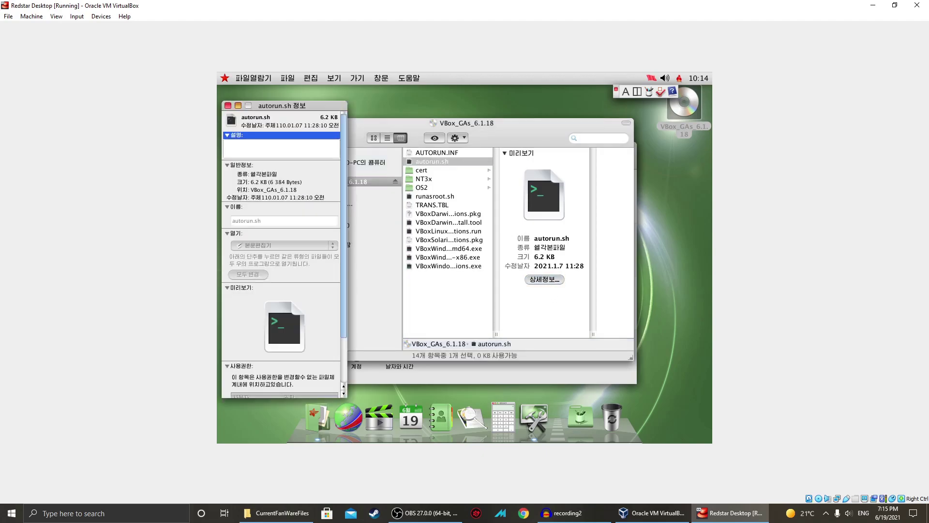
{"action": "left_click", "coordinate": [228, 105]}
{"action": "right_click", "coordinate": [426, 166]}
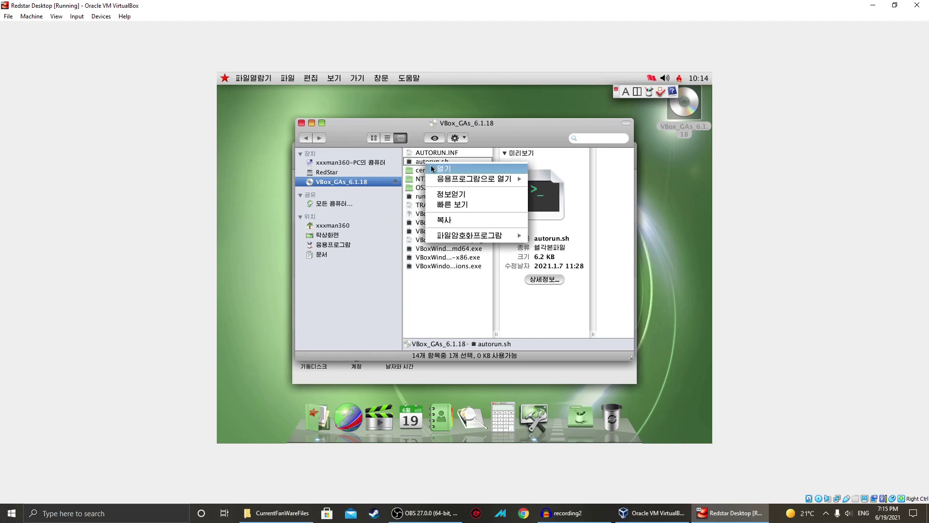
{"action": "mouse_move", "coordinate": [474, 179]}
{"action": "left_click", "coordinate": [622, 310]}
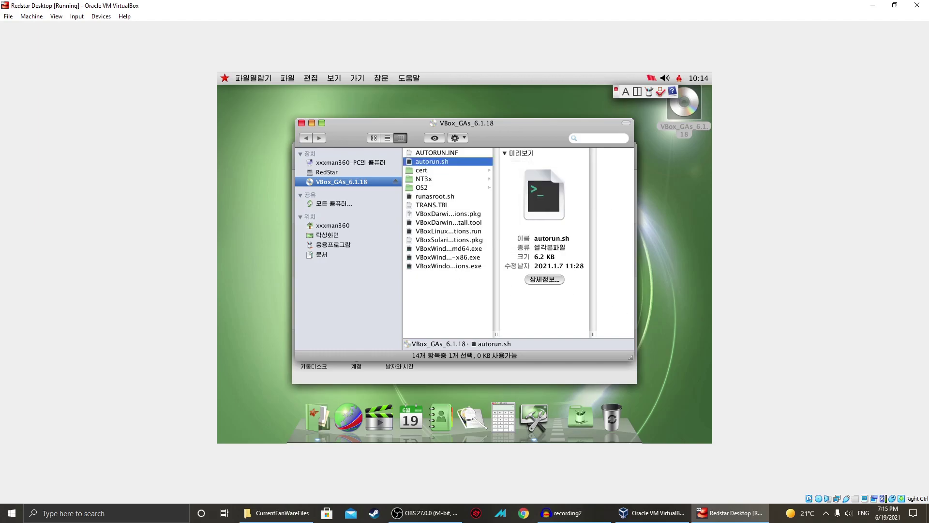
Open runasroot.sh in the text editor, browse the font list, and minimize the editor.
{"action": "left_click", "coordinate": [435, 196]}
{"action": "right_click", "coordinate": [435, 196]}
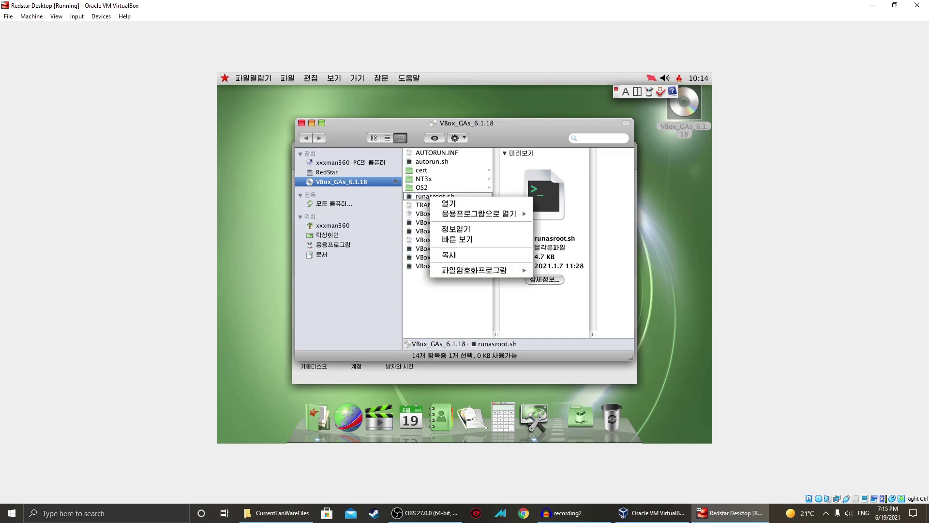
{"action": "key", "text": "Escape"}
{"action": "double_click", "coordinate": [434, 196]}
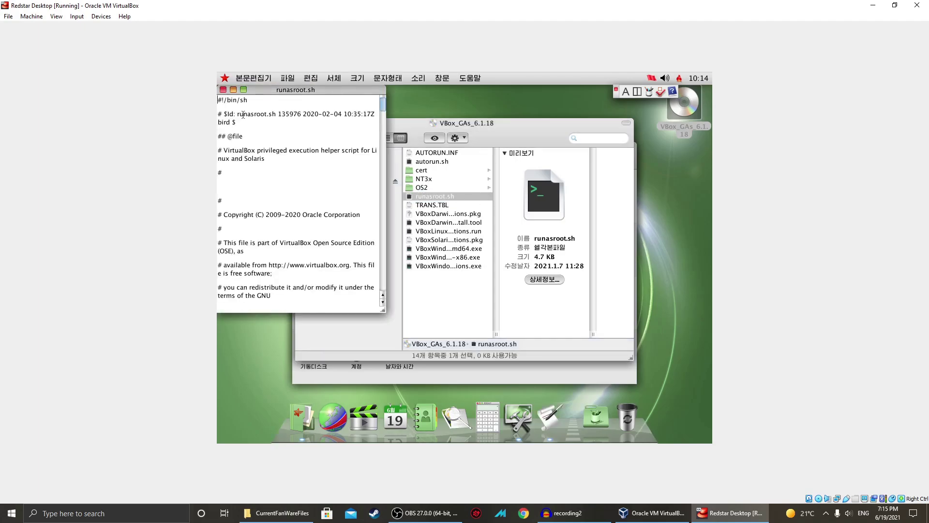
{"action": "left_click", "coordinate": [334, 78]}
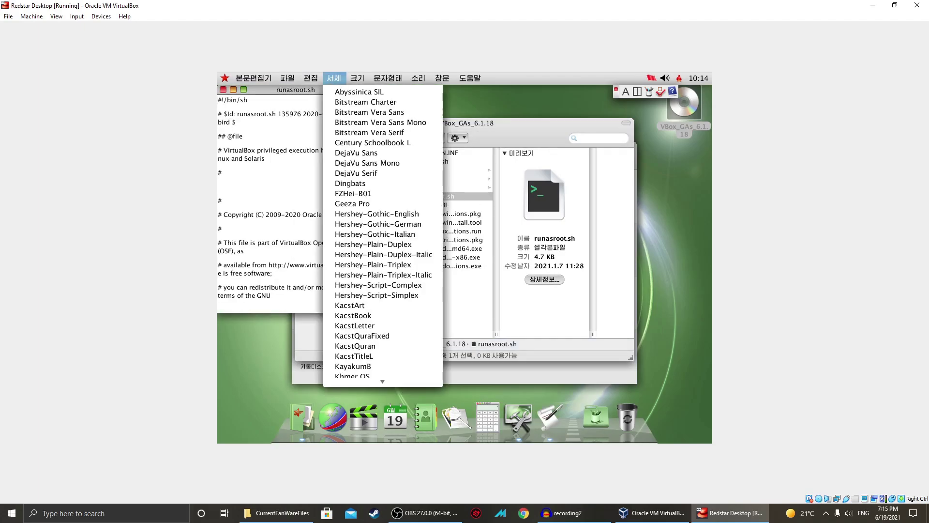
{"action": "left_click", "coordinate": [278, 141]}
{"action": "left_click", "coordinate": [233, 90]}
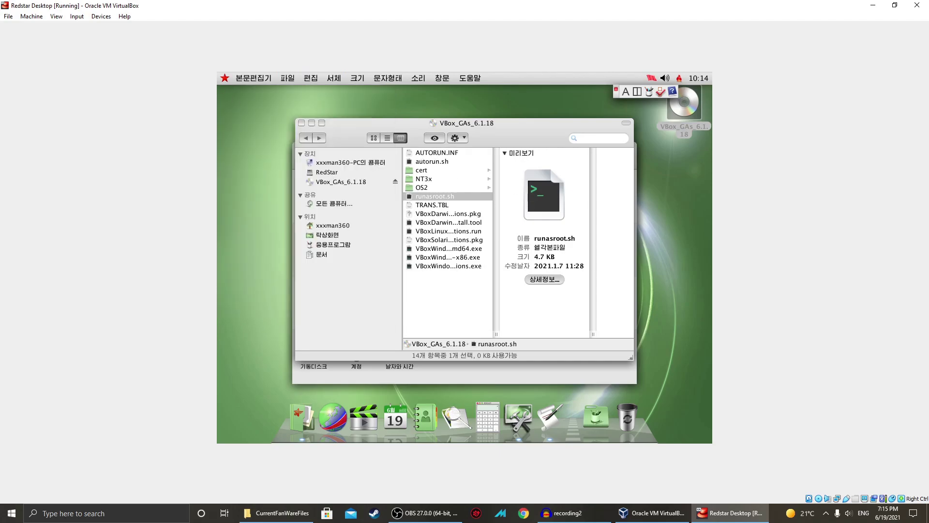
Close the file browser, allow the disc's autorun to run, and reopen the VBox_GAs disc from the desktop.
{"action": "left_click", "coordinate": [301, 123]}
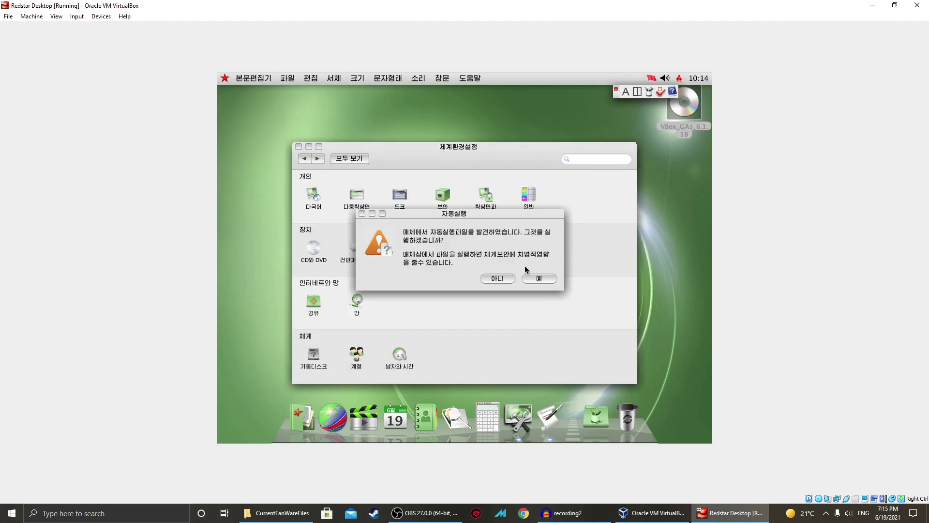
{"action": "left_click", "coordinate": [532, 279]}
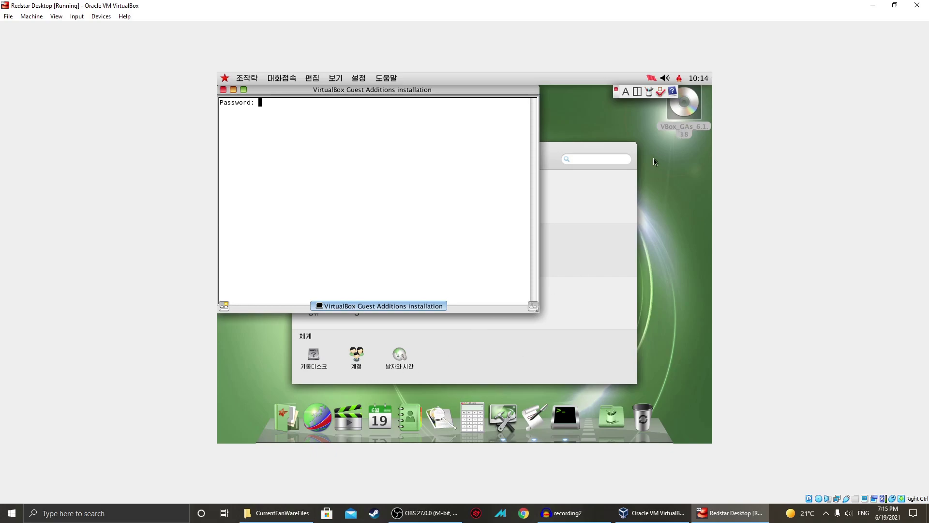
{"action": "left_click", "coordinate": [680, 118]}
{"action": "double_click", "coordinate": [680, 117]}
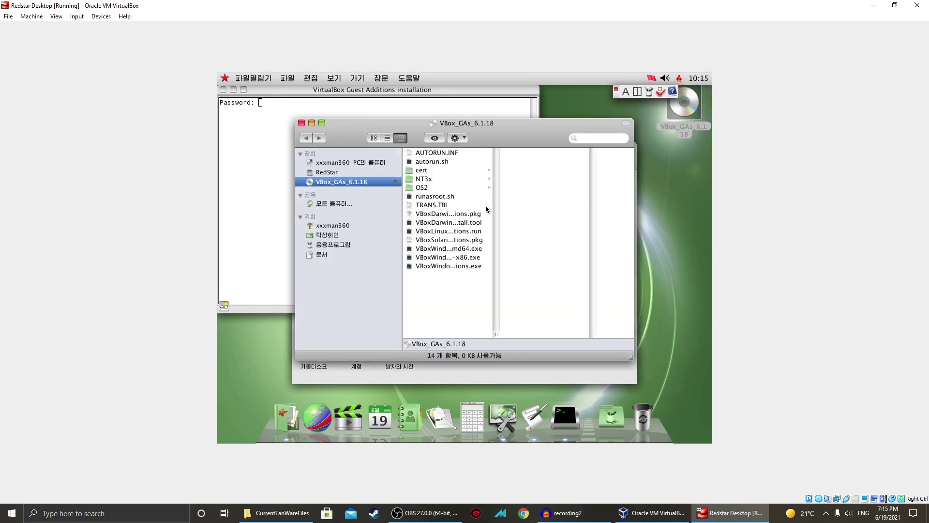
Open runasroot.sh, move its window centre-right to uncover the terminal, and scroll through the script.
{"action": "left_click", "coordinate": [420, 198]}
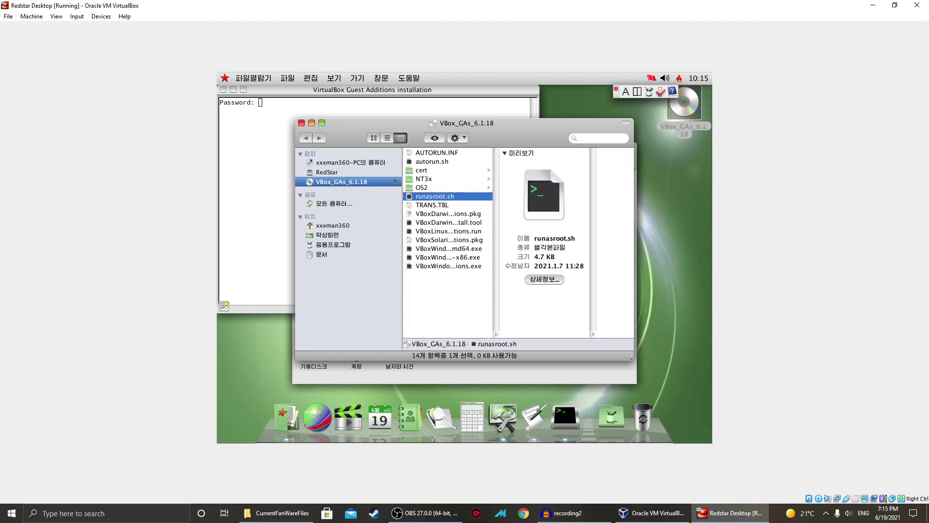
{"action": "double_click", "coordinate": [425, 196]}
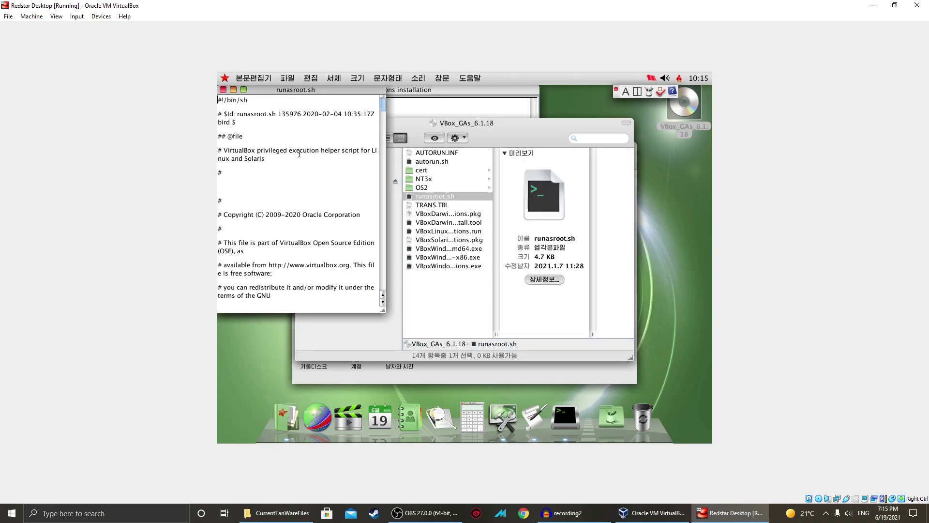
{"action": "left_click_drag", "start_coordinate": [279, 91], "coordinate": [465, 160]}
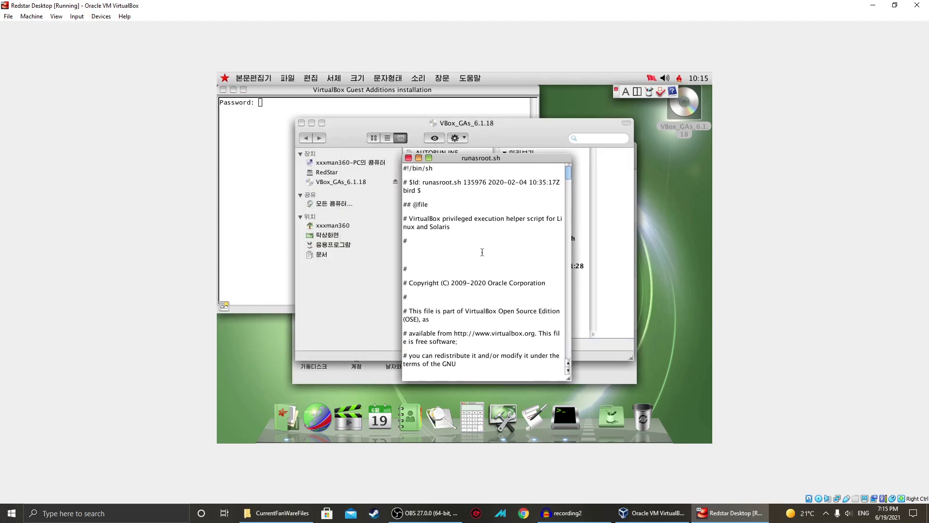
{"action": "scroll", "coordinate": [482, 251], "scroll_direction": "down", "scroll_amount": 7}
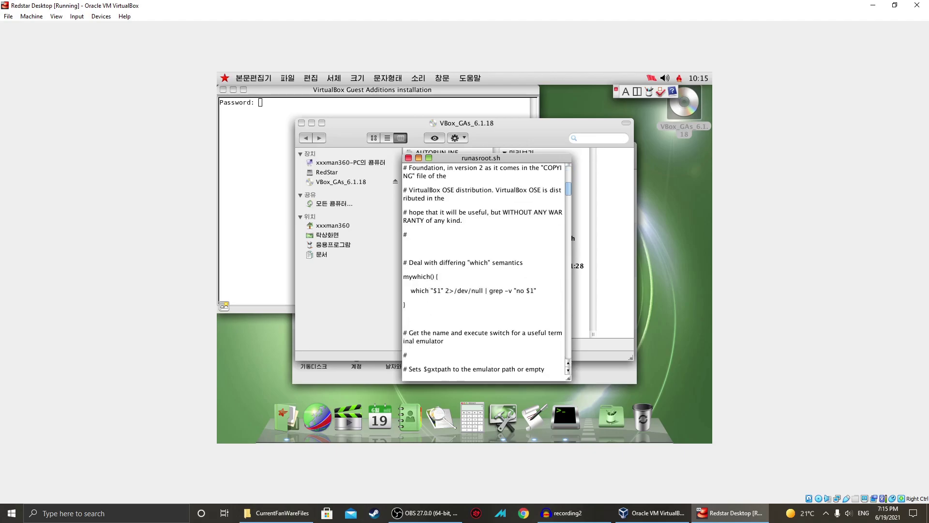
{"action": "scroll", "coordinate": [487, 269], "scroll_direction": "down", "scroll_amount": 8}
{"action": "scroll", "coordinate": [481, 251], "scroll_direction": "down", "scroll_amount": 8}
{"action": "scroll", "coordinate": [480, 251], "scroll_direction": "down", "scroll_amount": 8}
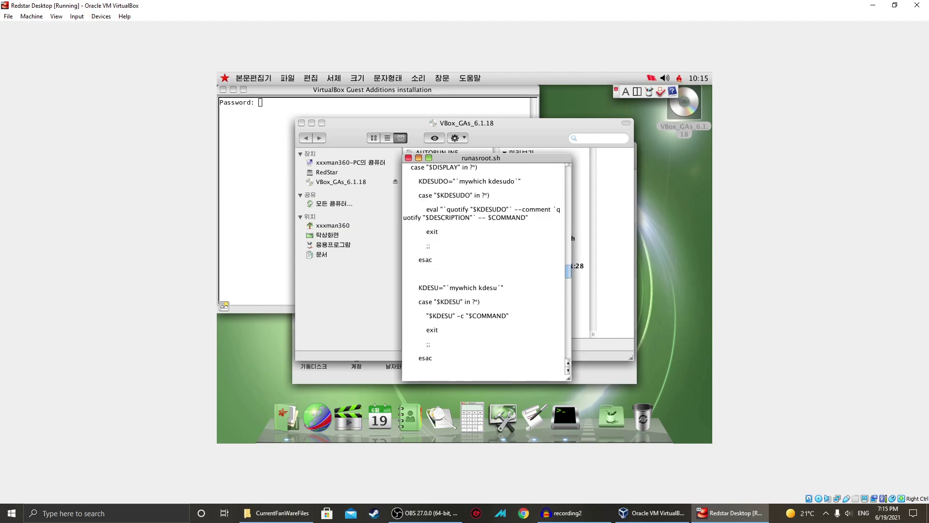
{"action": "scroll", "coordinate": [499, 186], "scroll_direction": "up", "scroll_amount": 2}
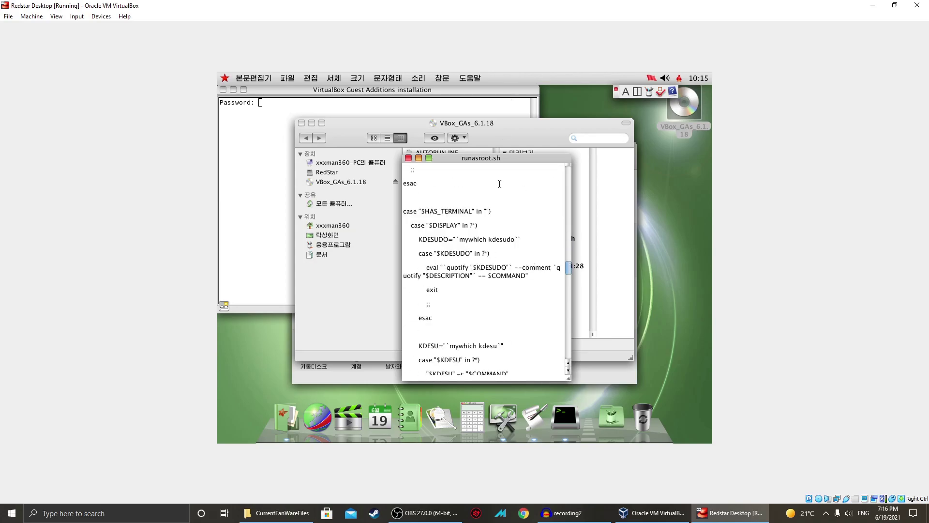
Minimize and restore the script window, widen it, reread the script, and close it.
{"action": "double_click", "coordinate": [490, 159]}
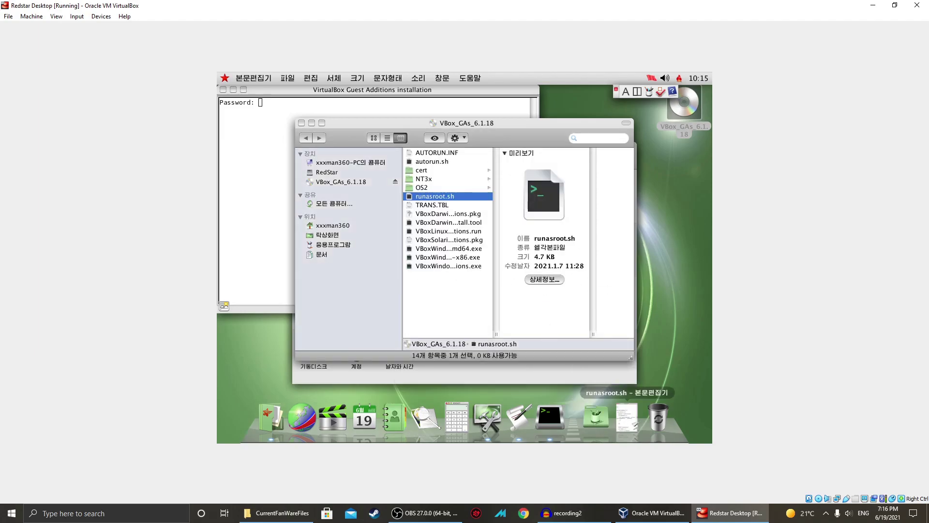
{"action": "left_click", "coordinate": [627, 417]}
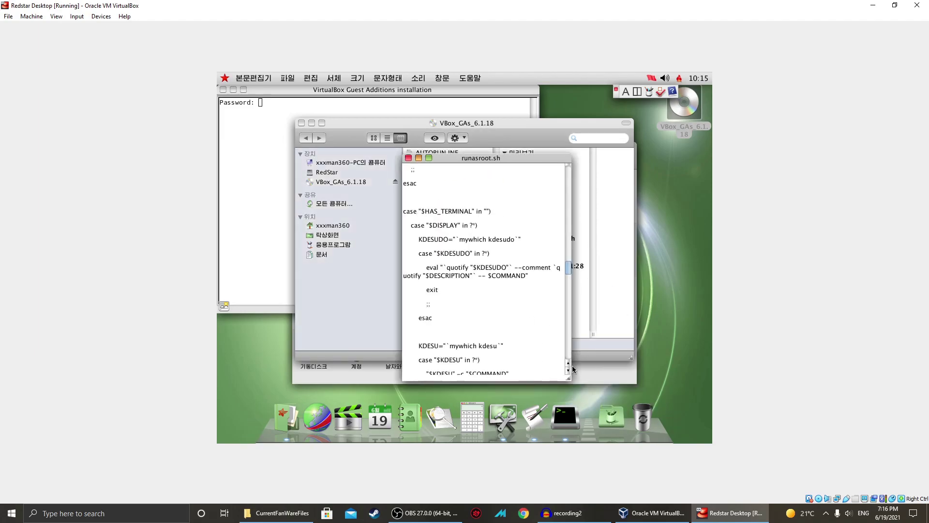
{"action": "left_click_drag", "start_coordinate": [569, 377], "coordinate": [683, 367]}
{"action": "scroll", "coordinate": [534, 281], "scroll_direction": "down", "scroll_amount": 5}
{"action": "scroll", "coordinate": [535, 281], "scroll_direction": "down", "scroll_amount": 6}
{"action": "scroll", "coordinate": [535, 305], "scroll_direction": "down", "scroll_amount": 10}
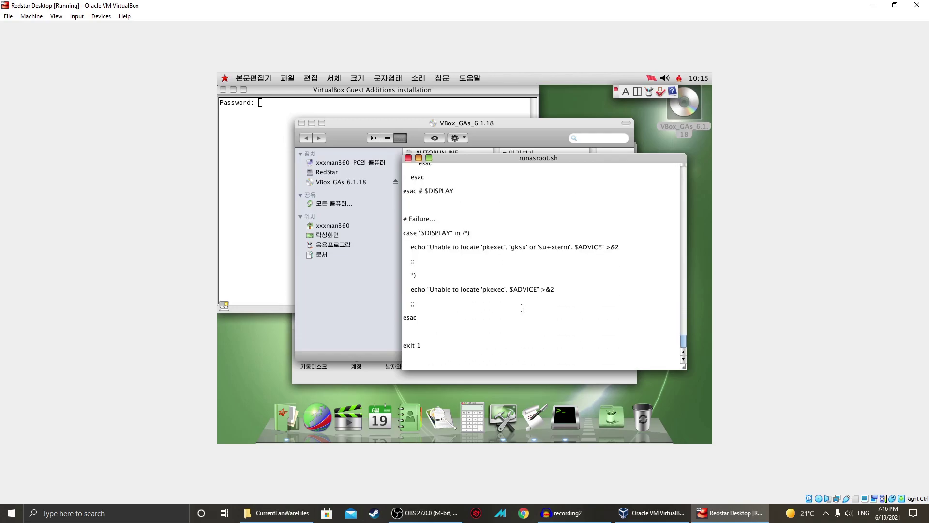
{"action": "scroll", "coordinate": [520, 304], "scroll_direction": "up", "scroll_amount": 6}
{"action": "scroll", "coordinate": [542, 267], "scroll_direction": "up", "scroll_amount": 8}
{"action": "scroll", "coordinate": [468, 287], "scroll_direction": "up", "scroll_amount": 10}
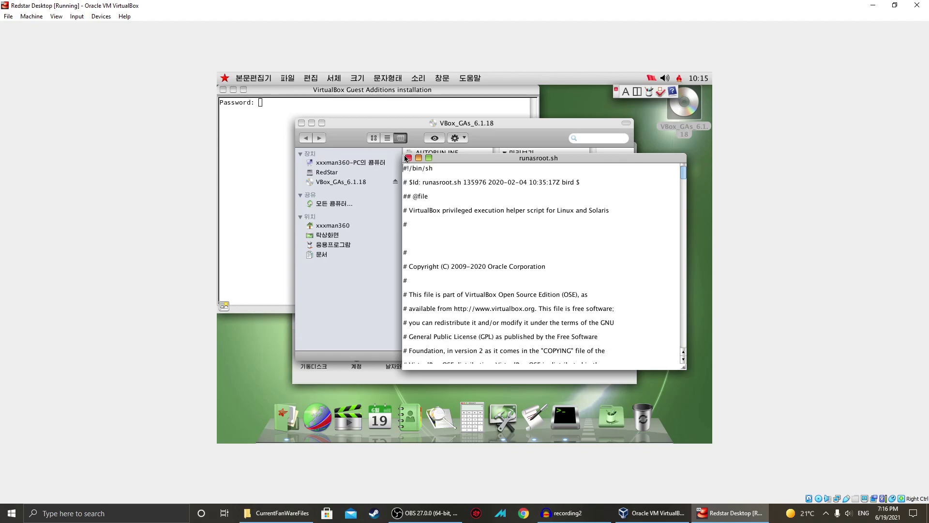
{"action": "key", "text": "space"}
Scale the guest display to fill the window and submit the installer terminal's password prompt.
{"action": "key", "text": "Control_R+c"}
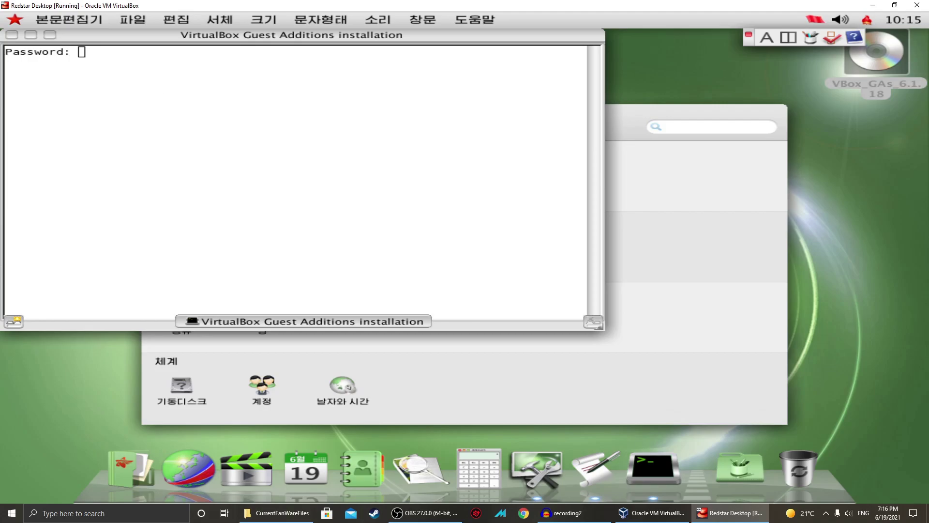
{"action": "key", "text": "Return"}
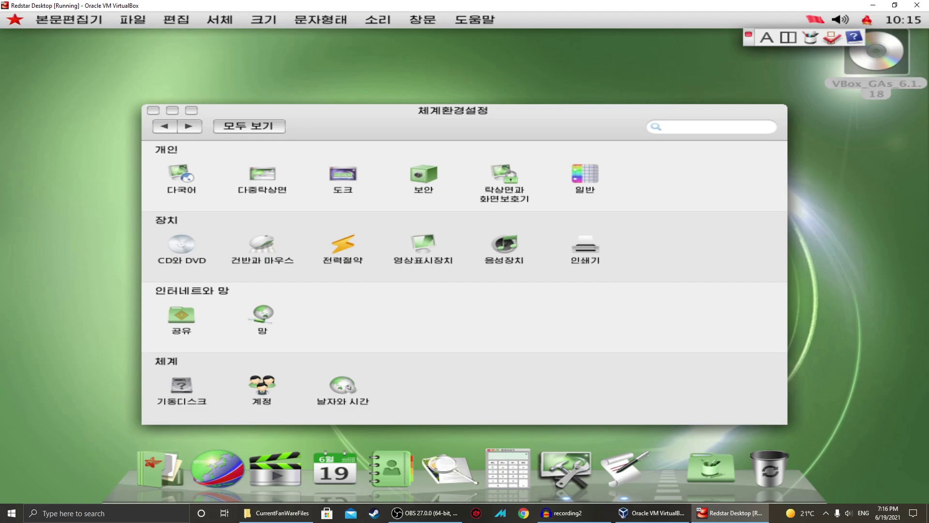
{"action": "left_click", "coordinate": [714, 115]}
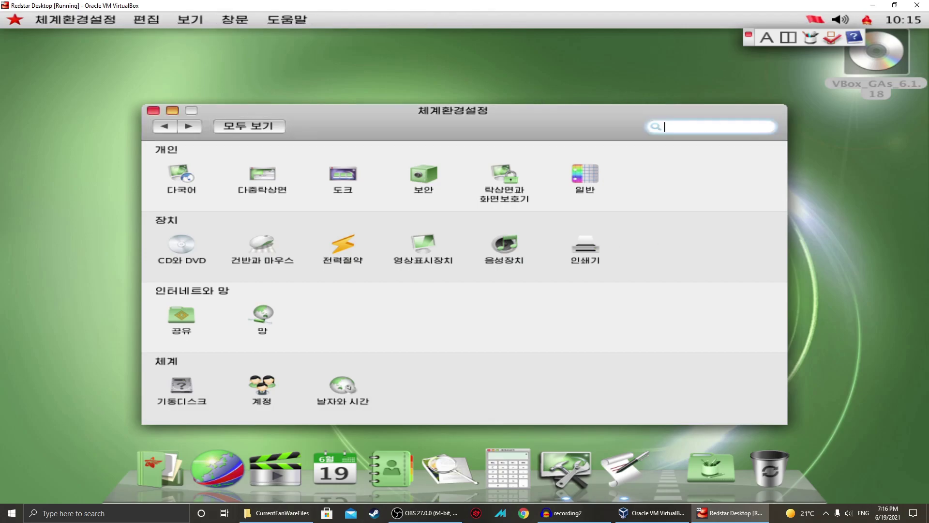
Open the Desktop & Screen Saver (탁상면과 화면보호기) preferences after trying a 'lang' search.
{"action": "type", "text": "lang"}
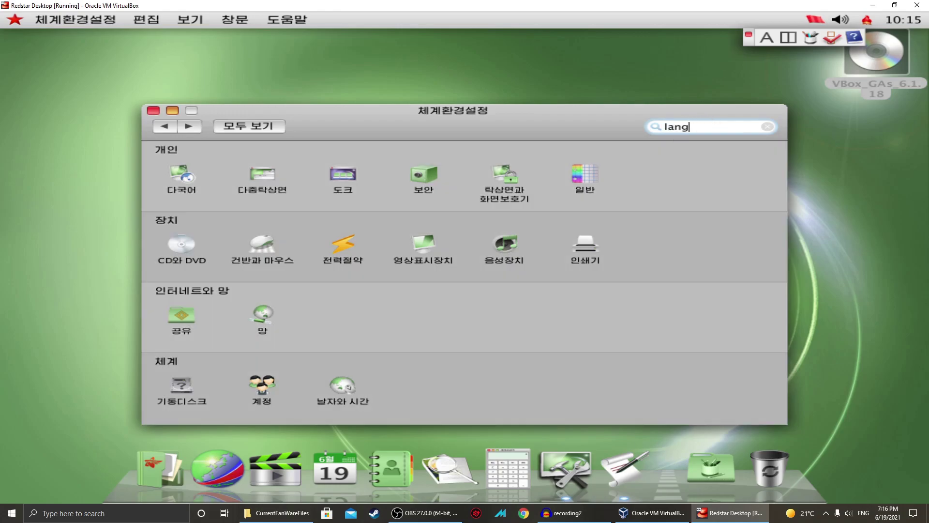
{"action": "key", "text": "BackSpace"}
{"action": "key", "text": "BackSpace"}
{"action": "key", "text": "BackSpace"}
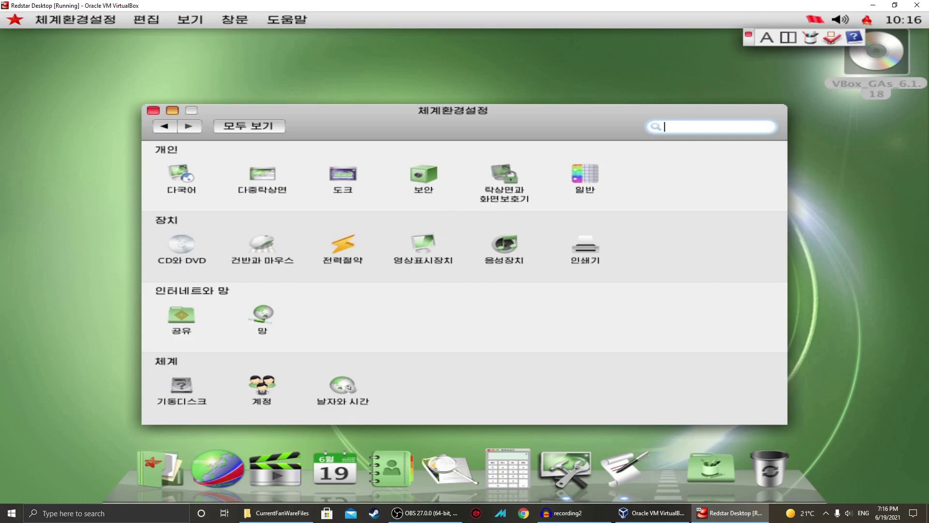
{"action": "left_click", "coordinate": [481, 198]}
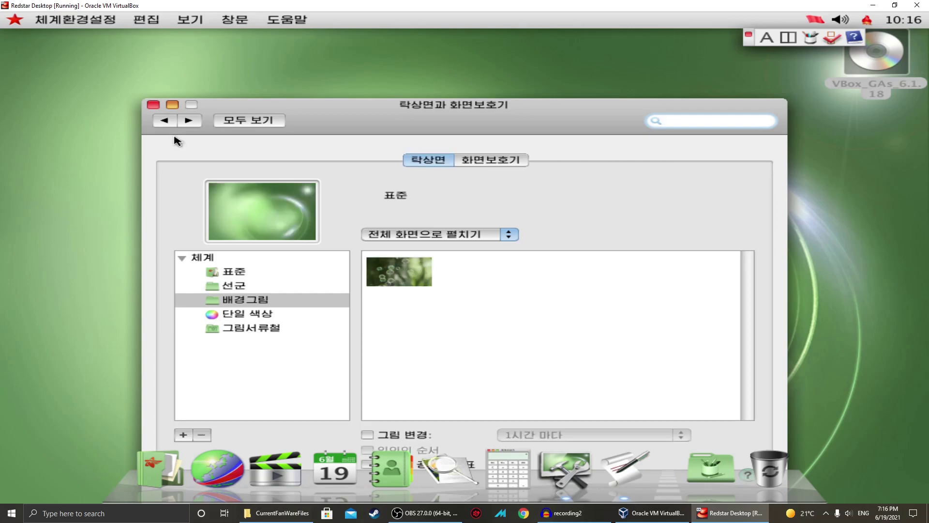
Inspect the 다국어 language preferences and the 주체 calendar list, then return to the overview.
{"action": "left_click", "coordinate": [165, 120]}
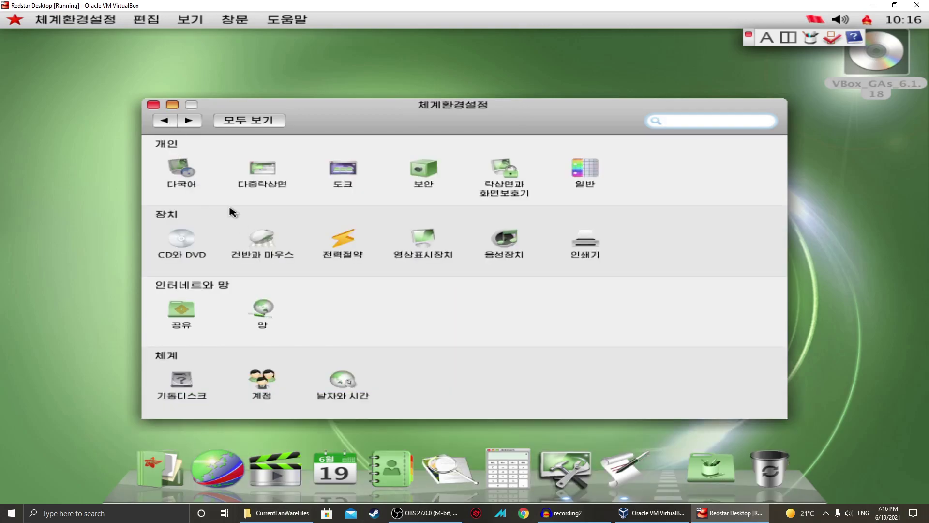
{"action": "left_click", "coordinate": [243, 179]}
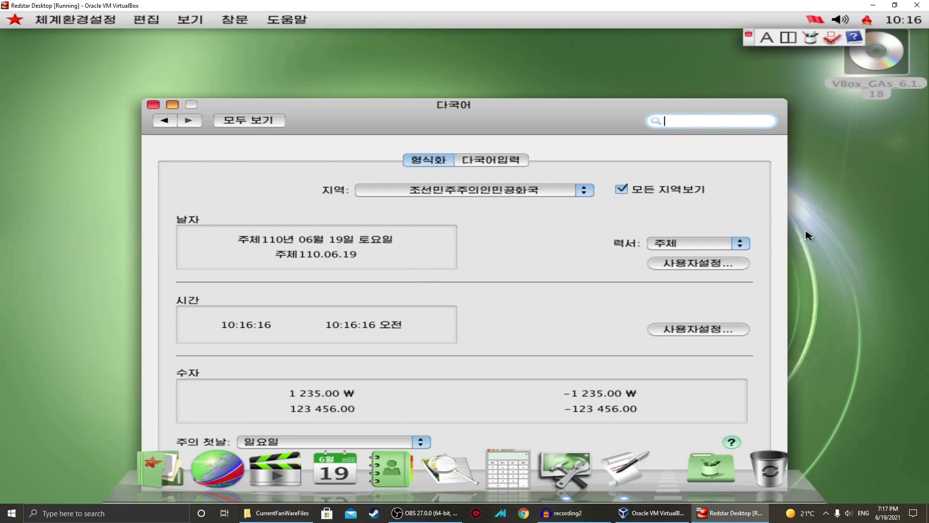
{"action": "left_click", "coordinate": [697, 246]}
{"action": "left_click", "coordinate": [542, 247]}
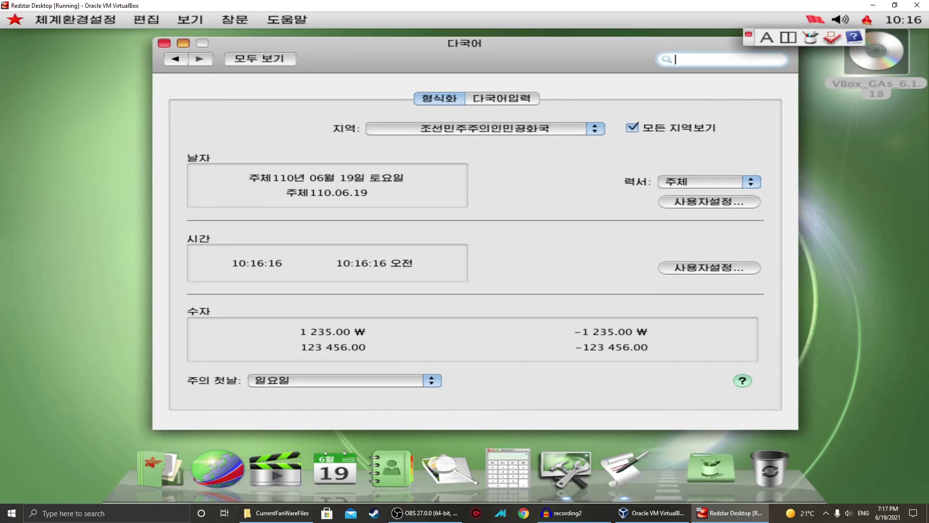
{"action": "left_click", "coordinate": [175, 59]}
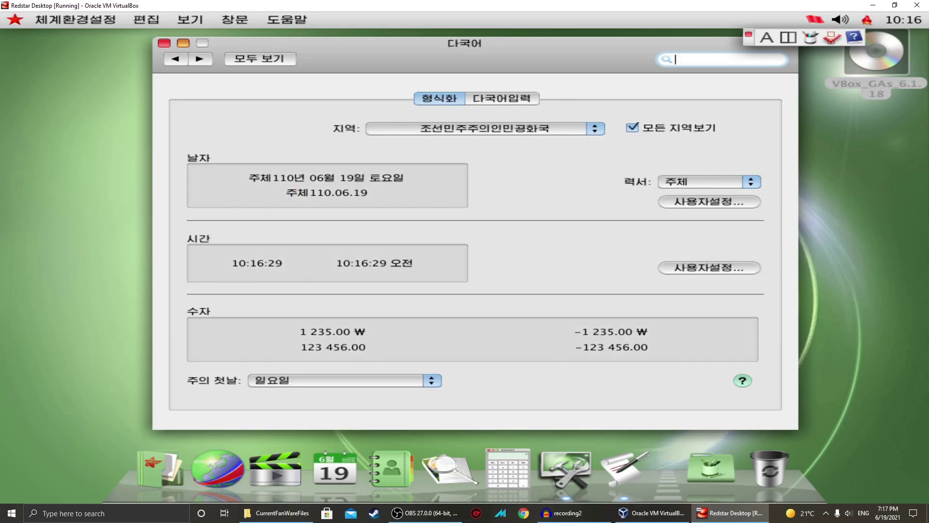
{"action": "left_click", "coordinate": [175, 59]}
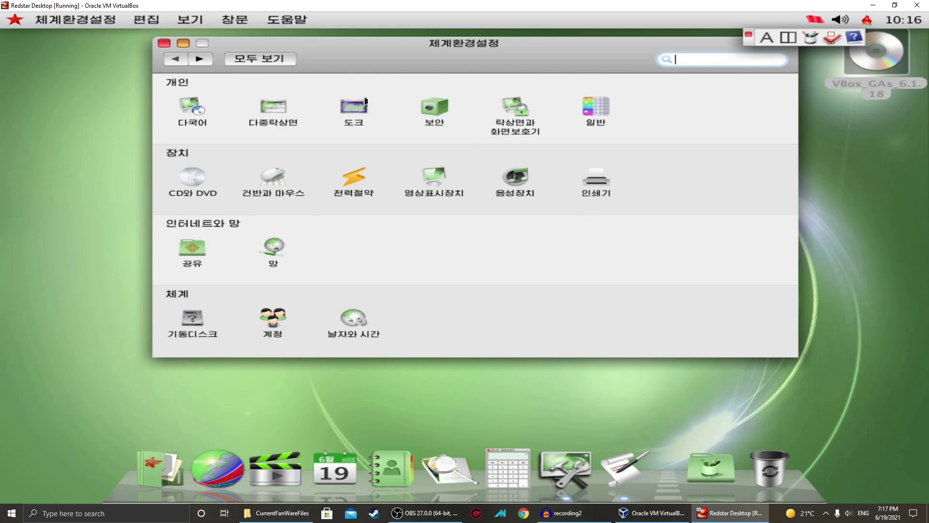
Look through the 다중탁상면 and 계정 preference panes.
{"action": "left_click", "coordinate": [273, 109]}
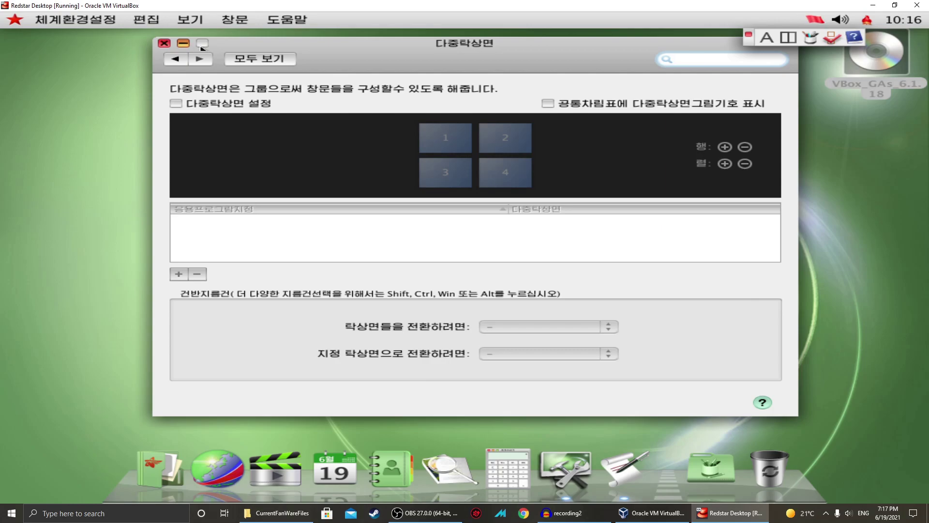
{"action": "left_click", "coordinate": [175, 59]}
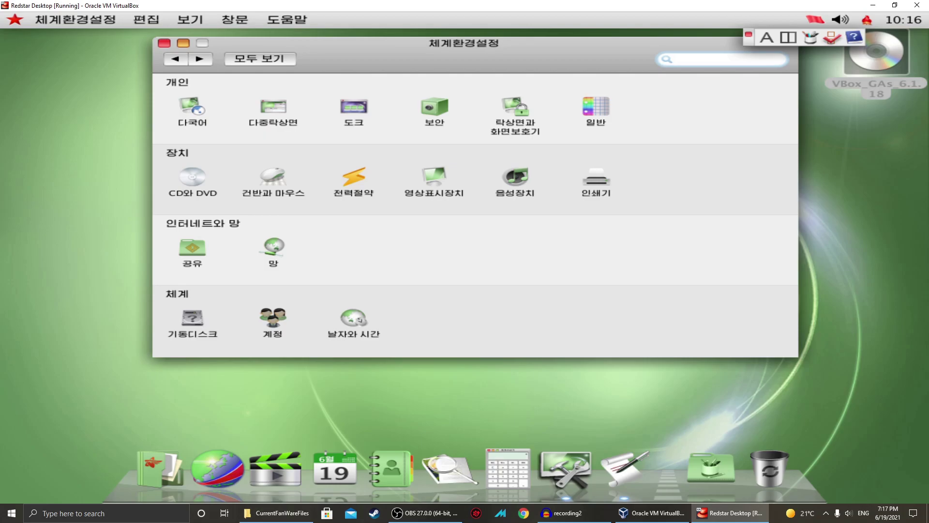
{"action": "left_click", "coordinate": [267, 312]}
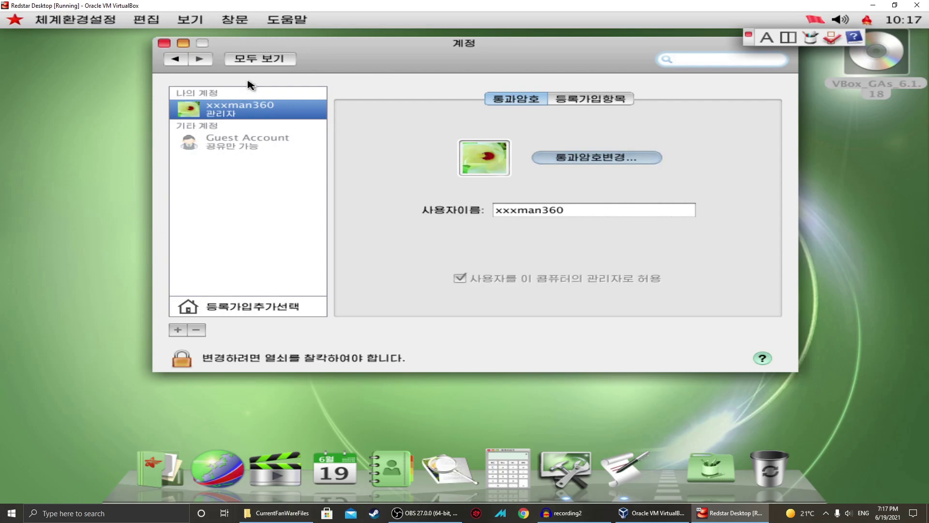
{"action": "left_click", "coordinate": [175, 59]}
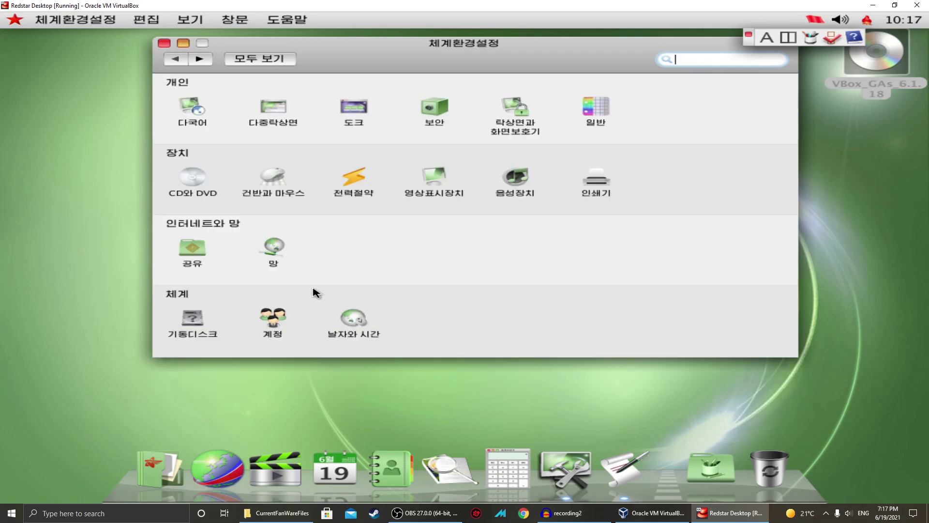
Inspect the 날자와 시간 settings across its 시간대 and 시계 tabs, then close preferences.
{"action": "left_click", "coordinate": [346, 317]}
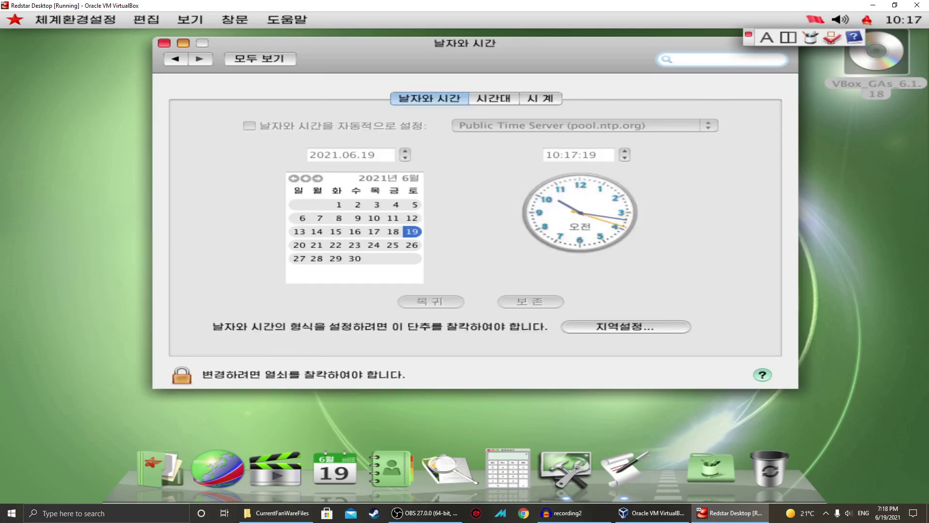
{"action": "left_click", "coordinate": [499, 100]}
{"action": "left_click", "coordinate": [537, 98]}
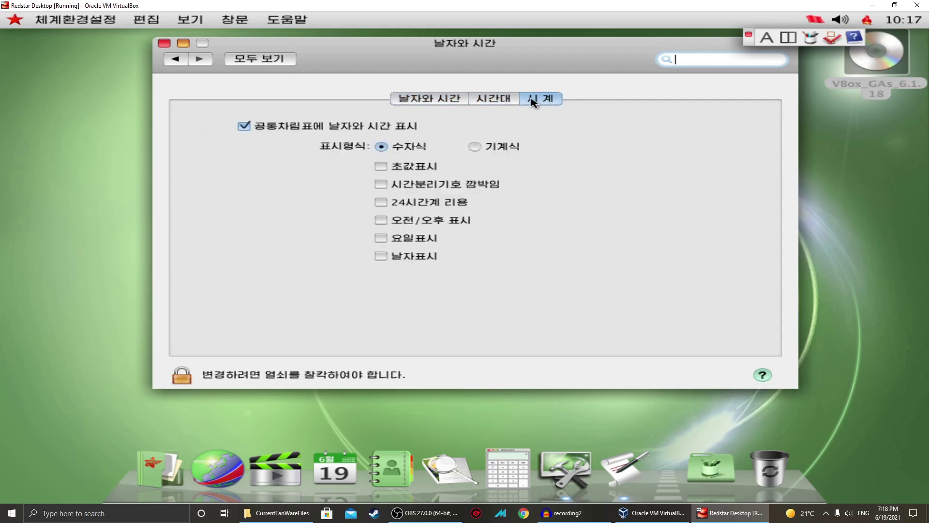
{"action": "left_click", "coordinate": [494, 100]}
{"action": "left_click", "coordinate": [430, 98]}
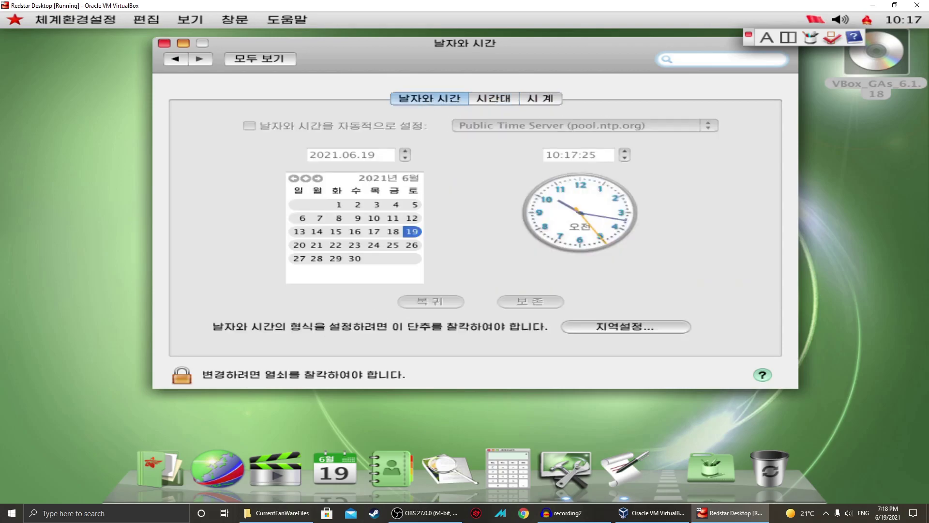
{"action": "left_click", "coordinate": [164, 43]}
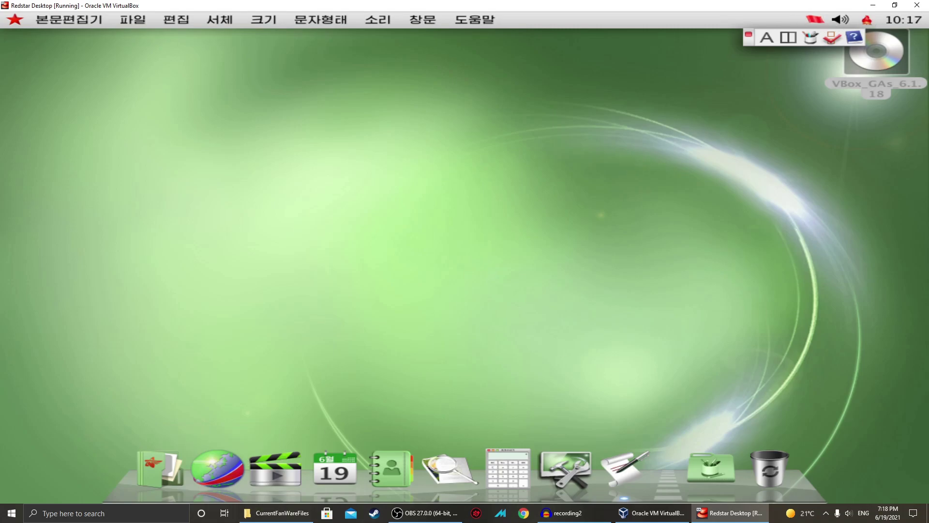
Calculate 89 × 9 = 801 in the Red Star calculator, then close it.
{"action": "left_click", "coordinate": [841, 20]}
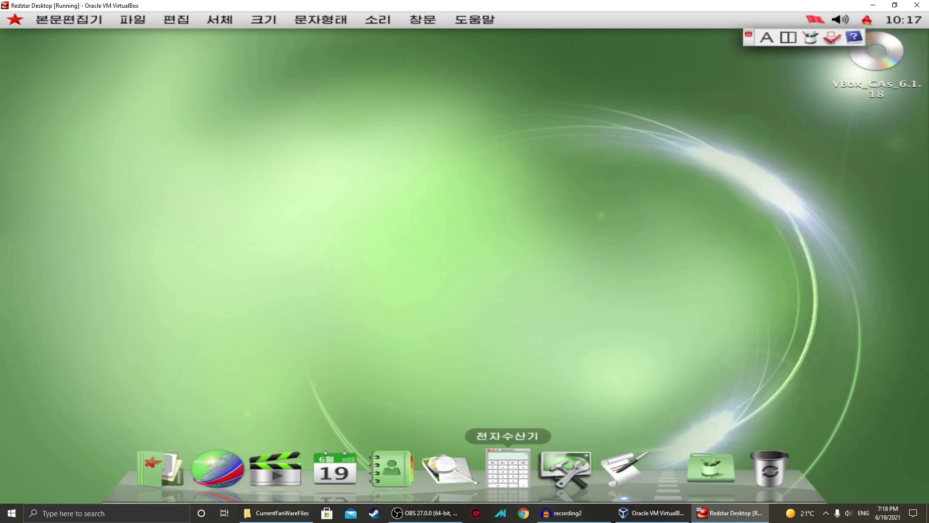
{"action": "left_click", "coordinate": [507, 467]}
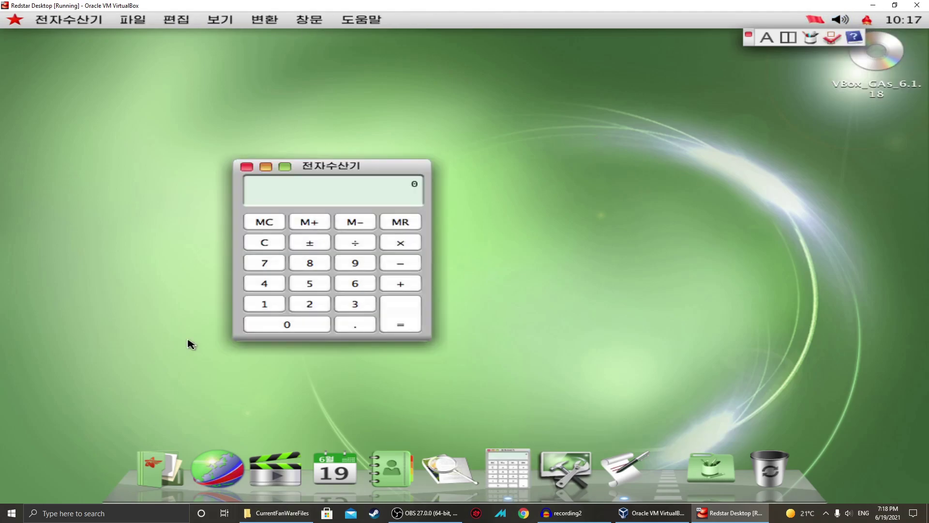
{"action": "left_click", "coordinate": [329, 266]}
{"action": "left_click", "coordinate": [358, 258]}
{"action": "left_click", "coordinate": [401, 243]}
{"action": "left_click", "coordinate": [358, 265]}
{"action": "left_click", "coordinate": [415, 310]}
{"action": "left_click", "coordinate": [247, 166]}
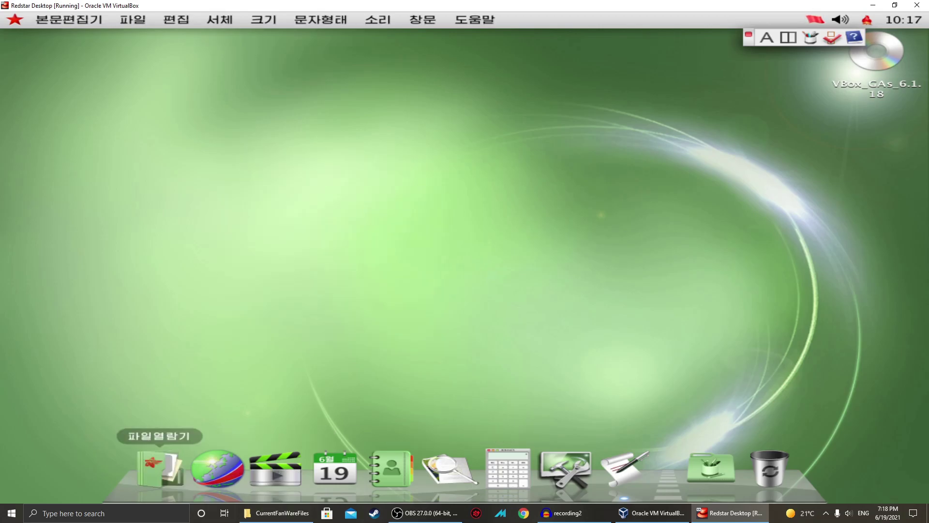
Browse the home and 탁상화면 folders, peek at the media player, then launch 내나라열람기.
{"action": "left_click", "coordinate": [160, 467]}
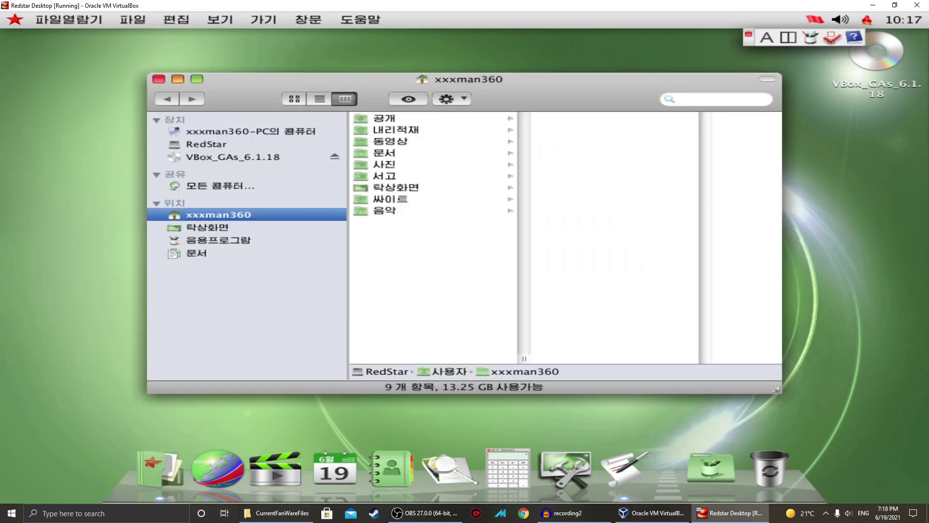
{"action": "left_click", "coordinate": [390, 190]}
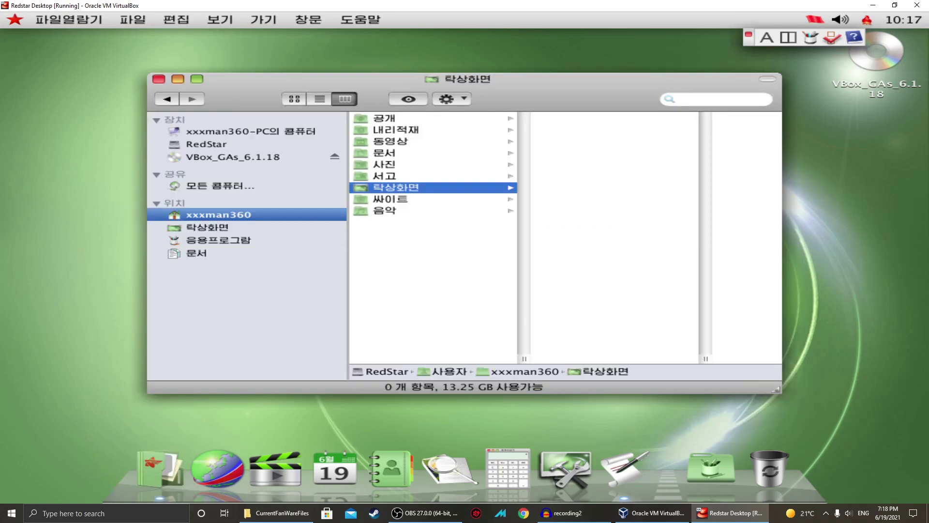
{"action": "left_click", "coordinate": [407, 258]}
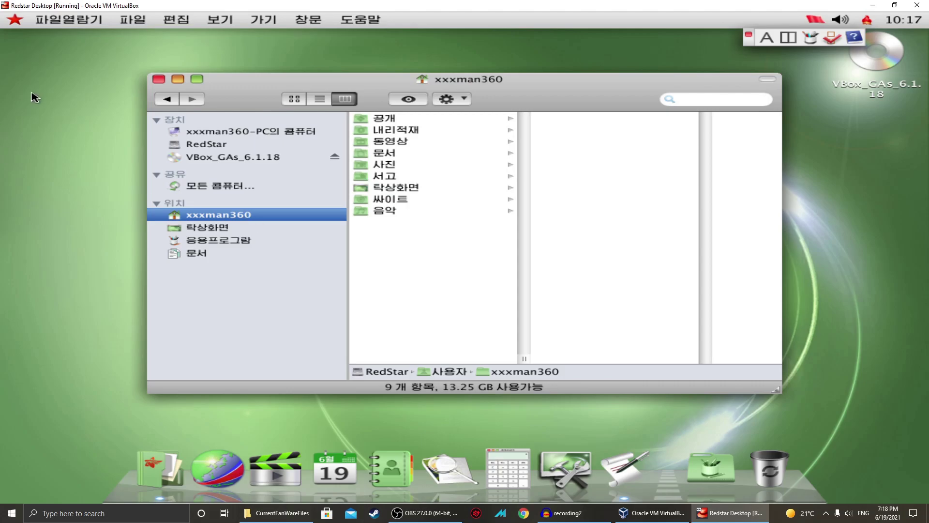
{"action": "left_click", "coordinate": [158, 79]}
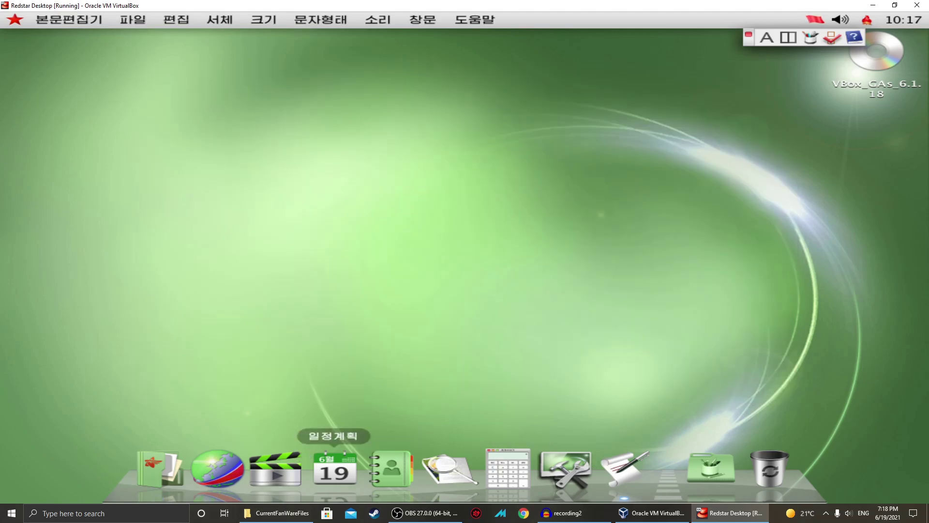
{"action": "left_click", "coordinate": [275, 467]}
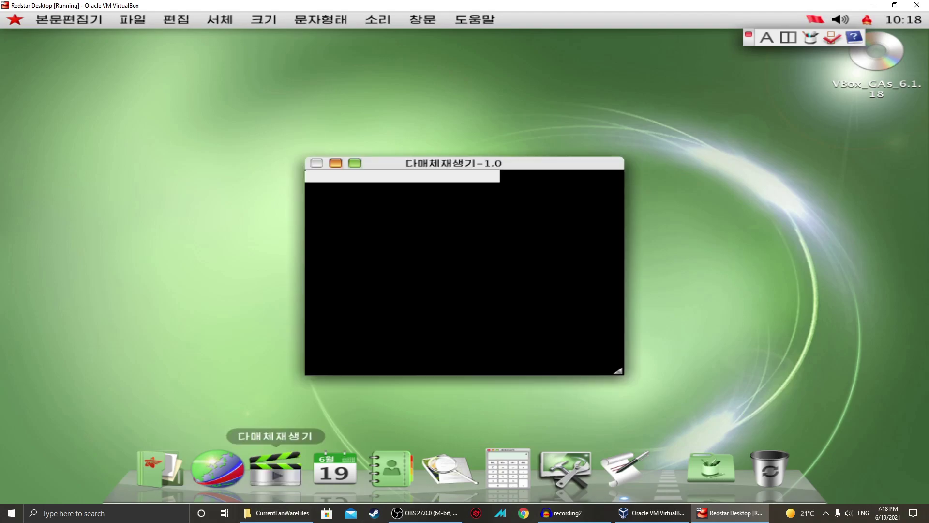
{"action": "left_click", "coordinate": [317, 163]}
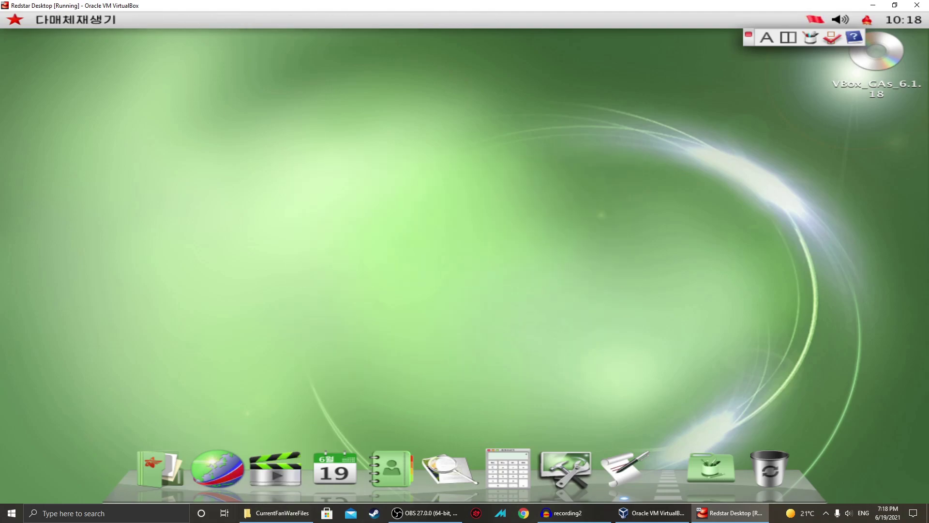
{"action": "left_click", "coordinate": [218, 467]}
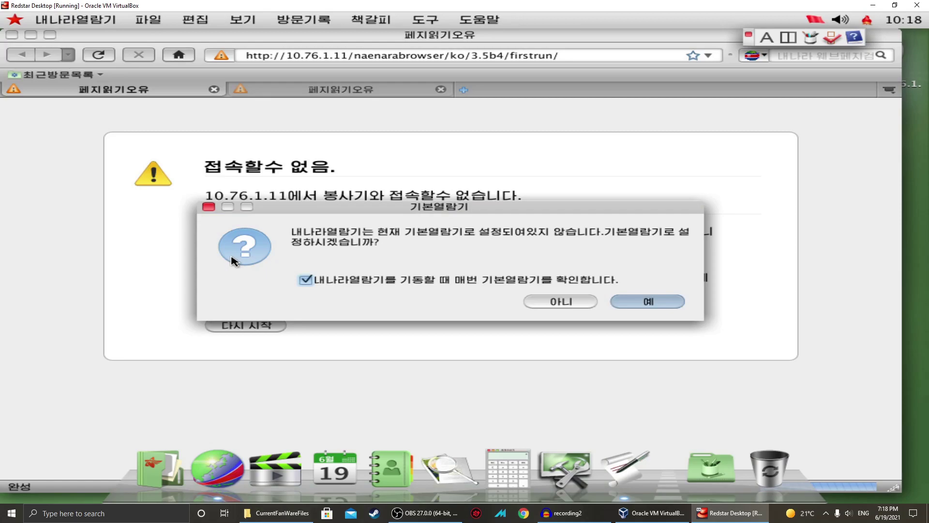
Try loading google.com and retry, then quit the browser with 보존하고 끝내기.
{"action": "left_click", "coordinate": [208, 207]}
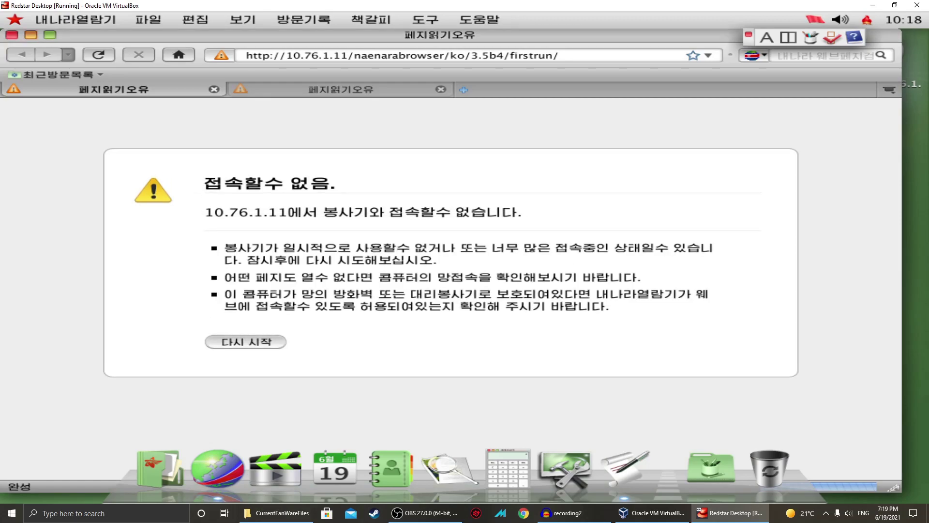
{"action": "left_click", "coordinate": [300, 56]}
{"action": "key", "text": "ctrl+a"}
{"action": "type", "text": "g"}
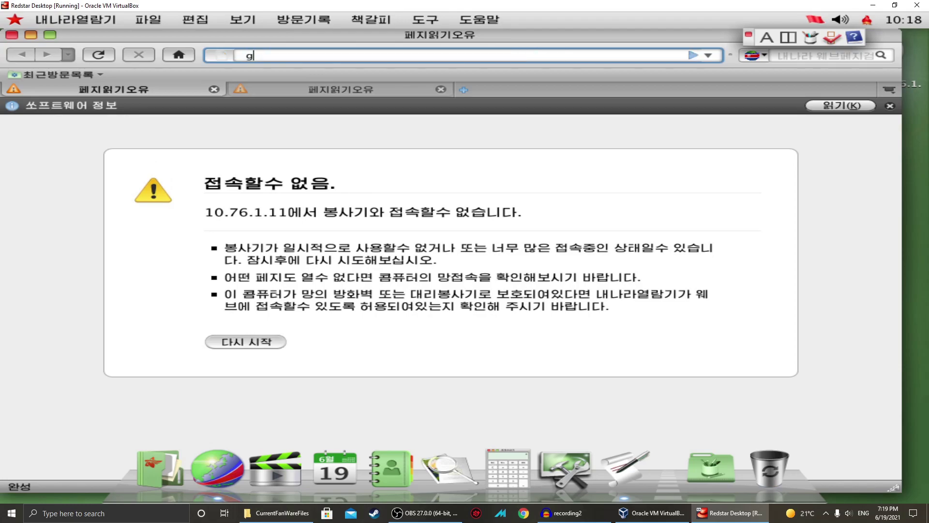
{"action": "type", "text": "oogle.com"}
{"action": "key", "text": "Return"}
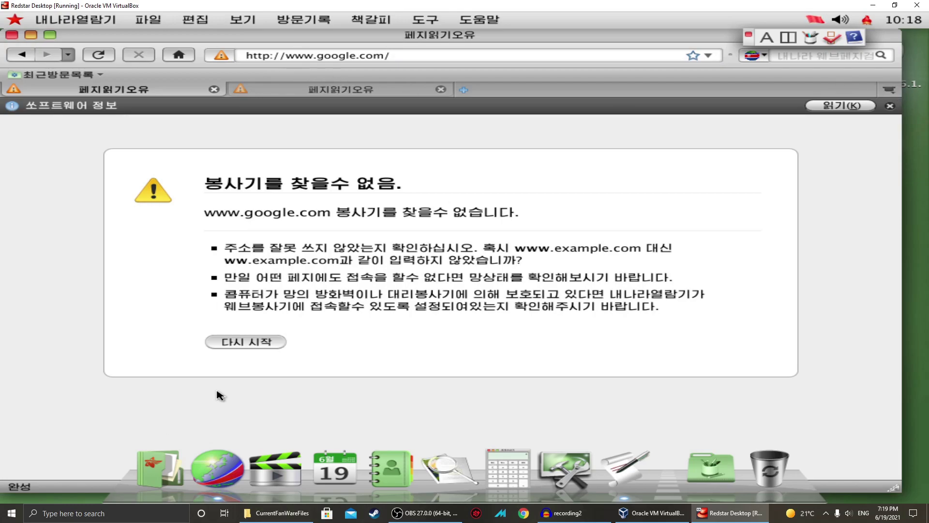
{"action": "left_click", "coordinate": [251, 342]}
{"action": "left_click", "coordinate": [11, 34]}
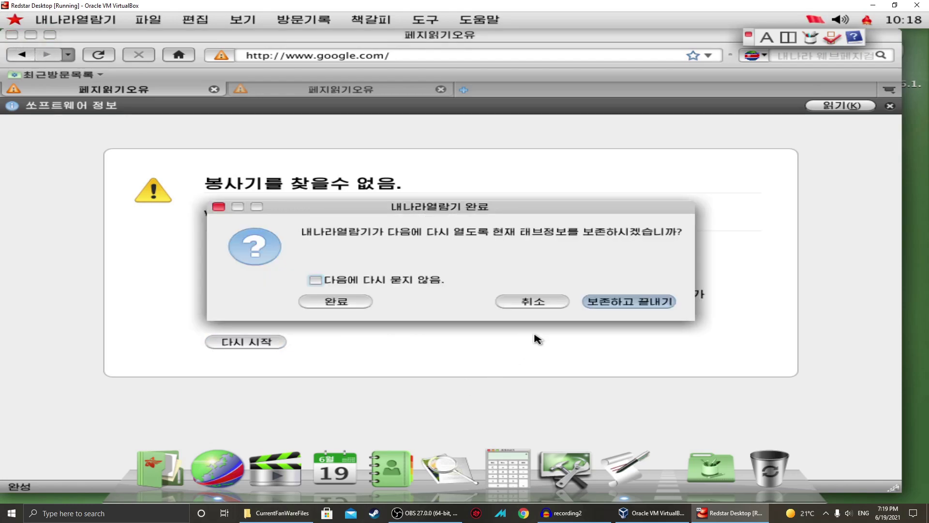
{"action": "left_click", "coordinate": [605, 304]}
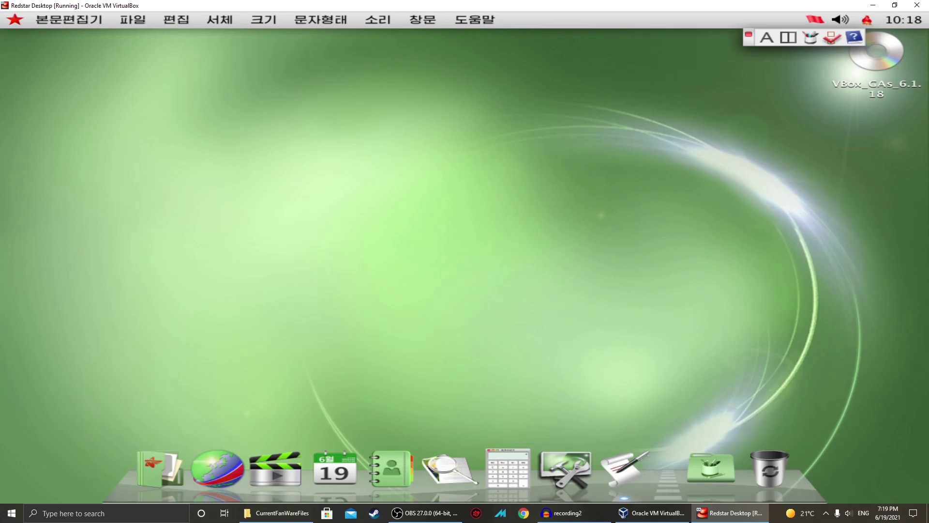
Open the VBox_GAs disc, then the RedStar disk's top-level folders.
{"action": "right_click", "coordinate": [879, 70]}
{"action": "left_click", "coordinate": [774, 78]}
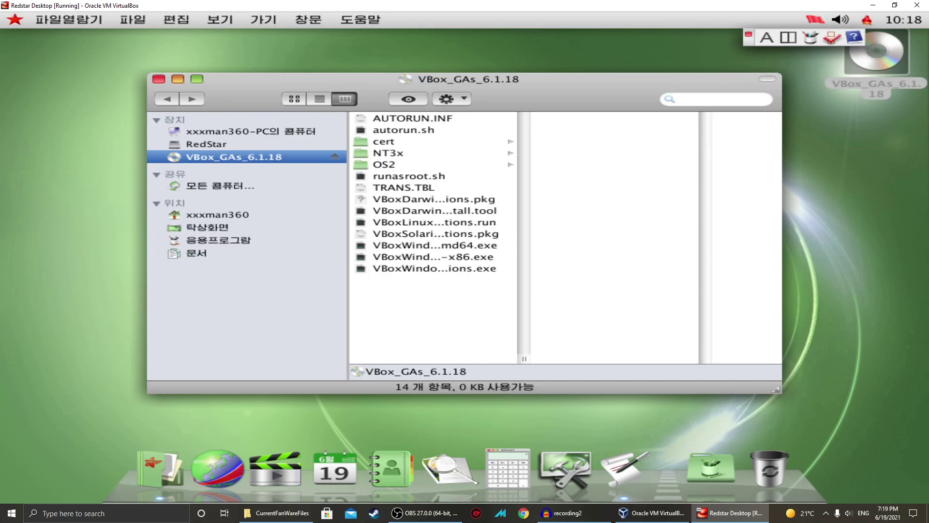
{"action": "left_click", "coordinate": [228, 132]}
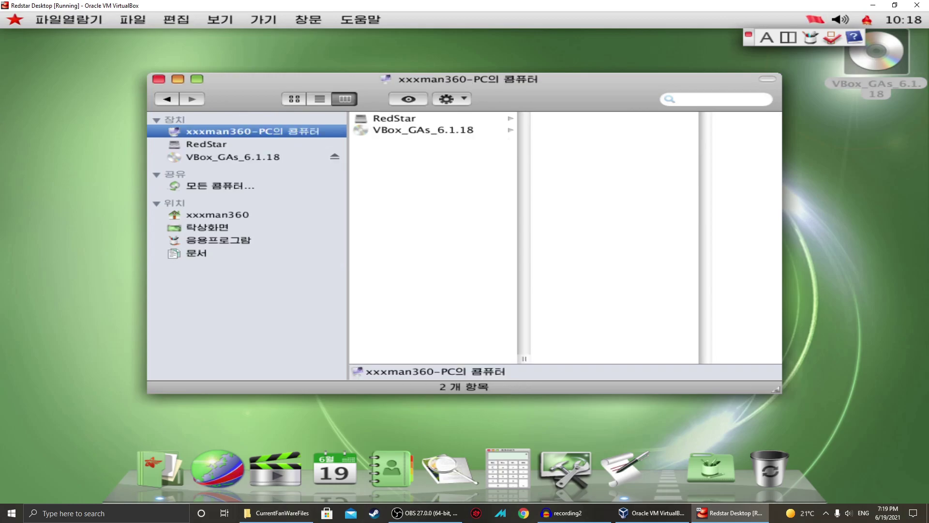
{"action": "left_click", "coordinate": [207, 144]}
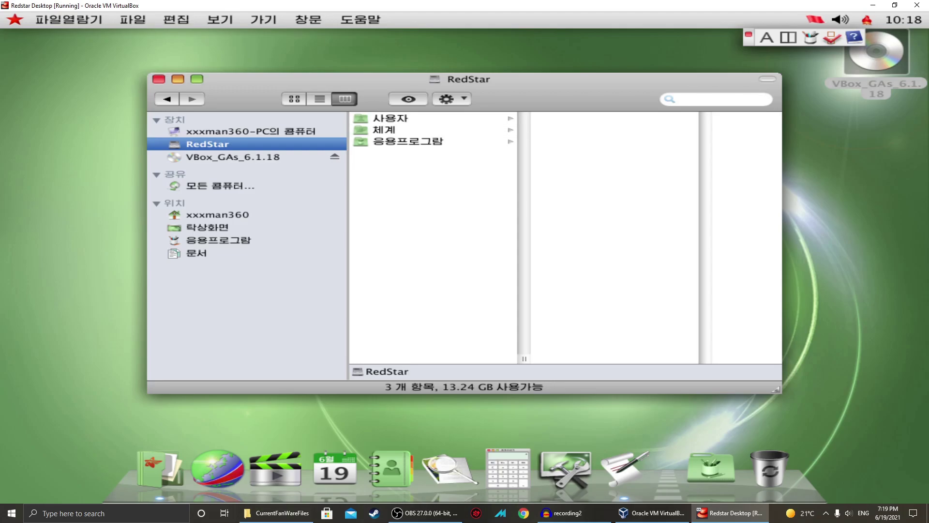
Attempt to delete the 응용프로그람 folder and dismiss the refusal error.
{"action": "right_click", "coordinate": [361, 146]}
{"action": "left_click", "coordinate": [380, 140]}
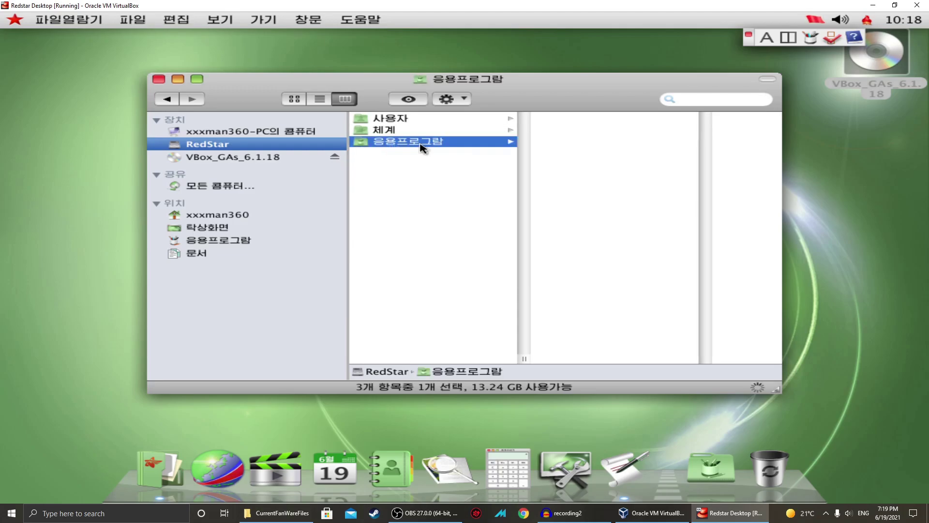
{"action": "key", "text": "Delete"}
{"action": "left_click", "coordinate": [534, 253]}
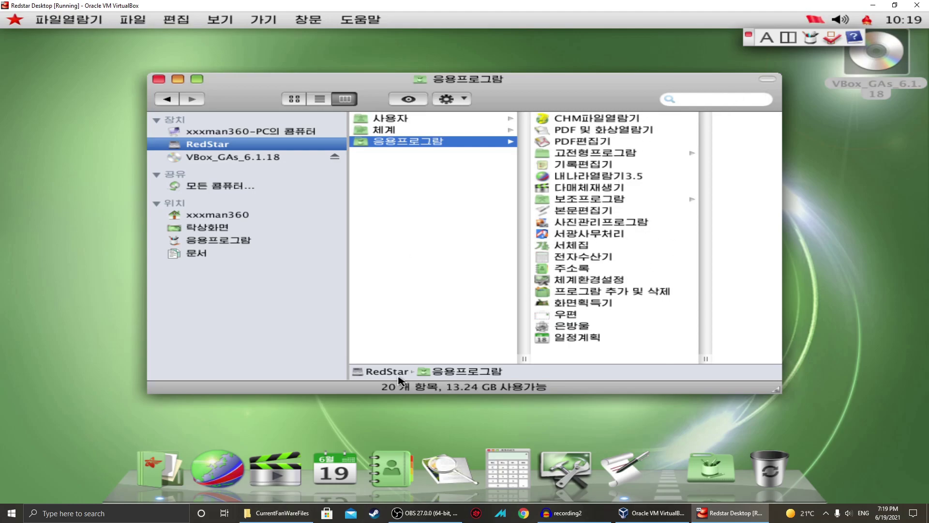
Arrow-key to the 체계 folder to reveal its 서고 subfolder.
{"action": "key", "text": "Up"}
{"action": "key", "text": "Up"}
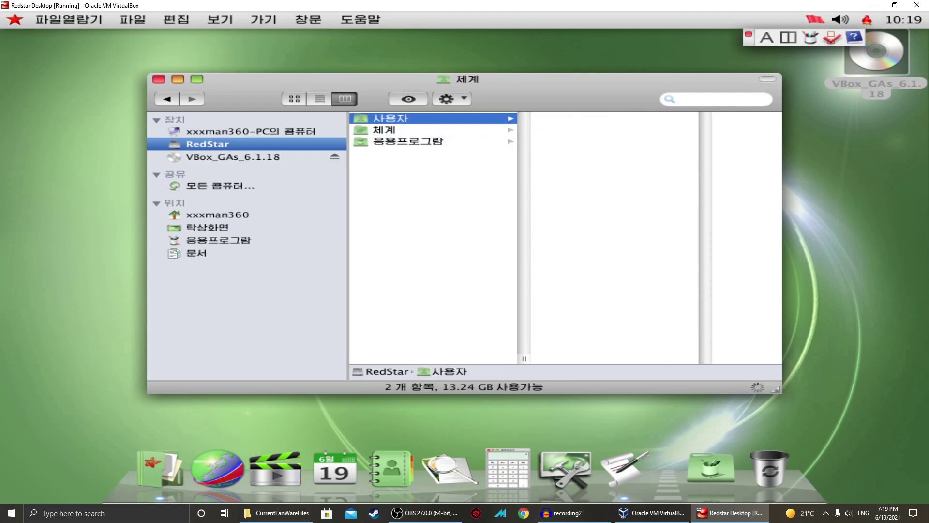
{"action": "key", "text": "Down"}
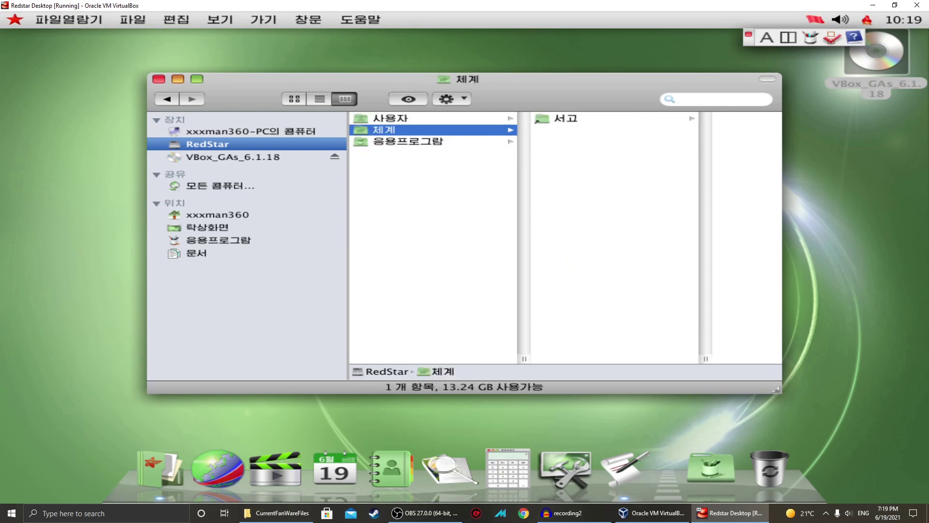
{"action": "key", "text": "Right"}
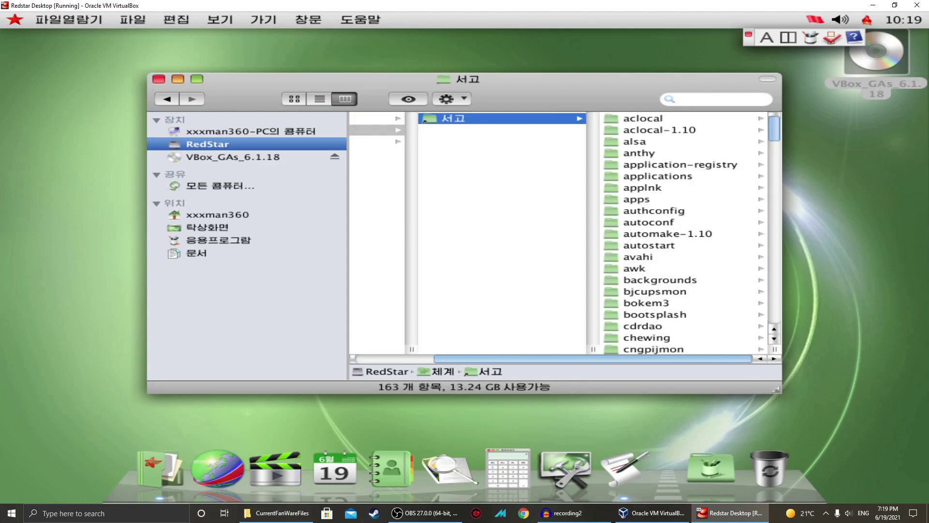
Navigate 서고 > autoconf > apps > systemview and open settings.desktop.
{"action": "left_click", "coordinate": [648, 222]}
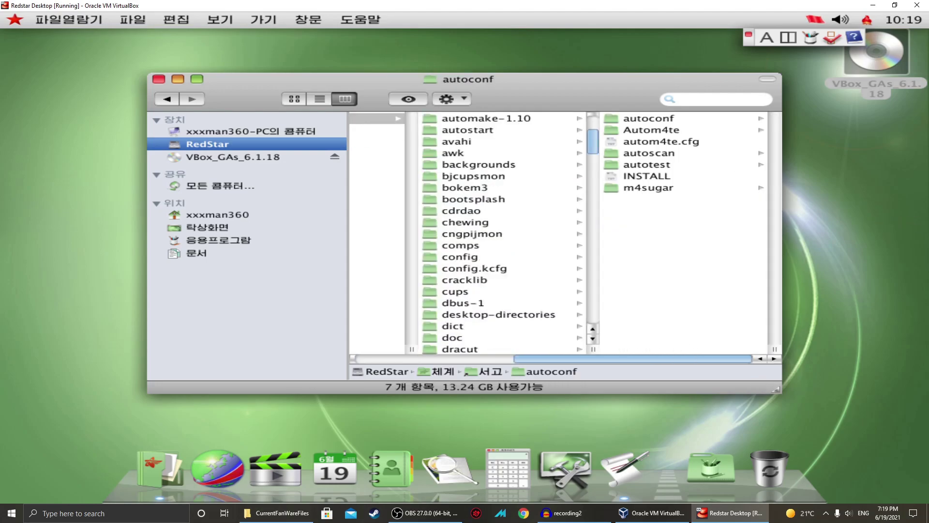
{"action": "left_click_drag", "start_coordinate": [592, 148], "coordinate": [592, 239]}
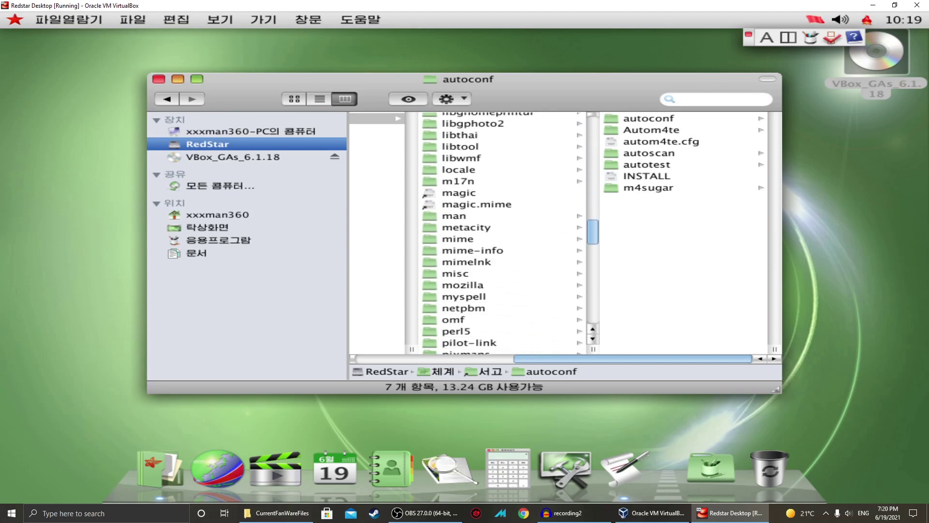
{"action": "left_click_drag", "start_coordinate": [592, 238], "coordinate": [592, 129]}
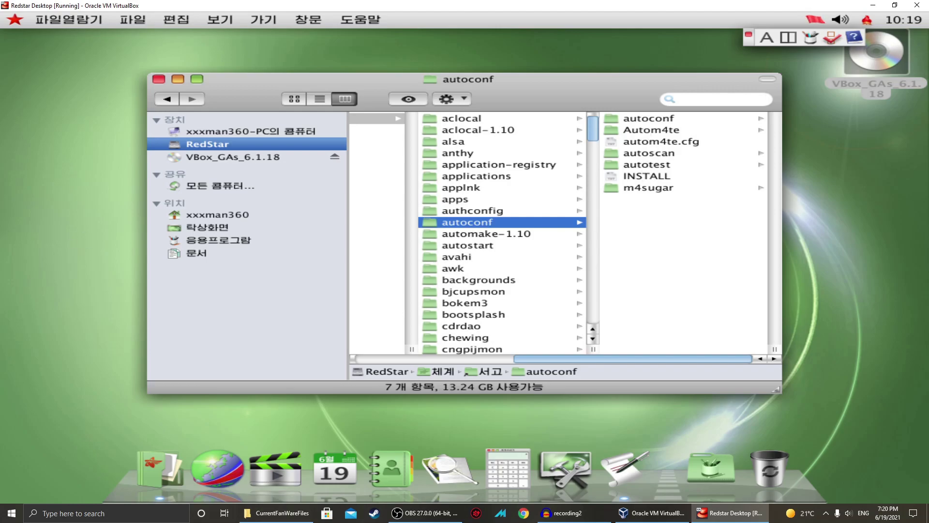
{"action": "left_click", "coordinate": [448, 199]}
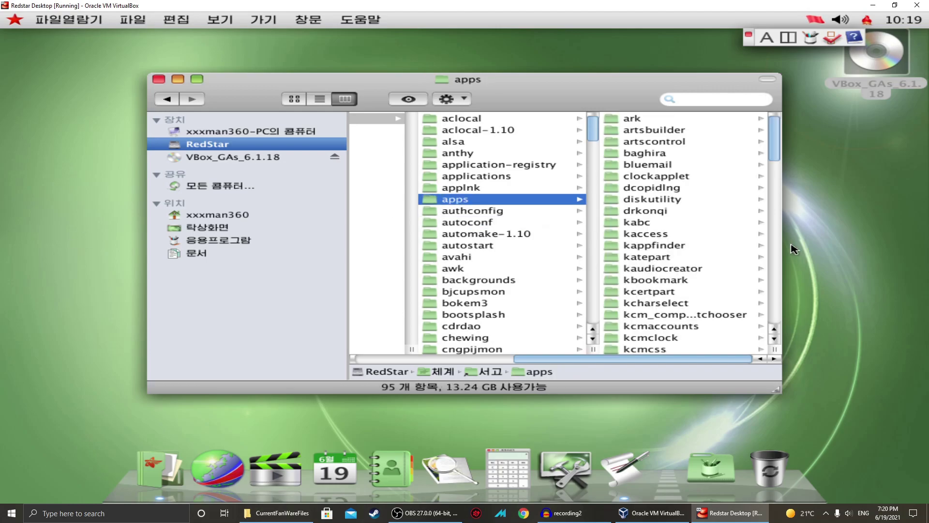
{"action": "left_click", "coordinate": [693, 225]}
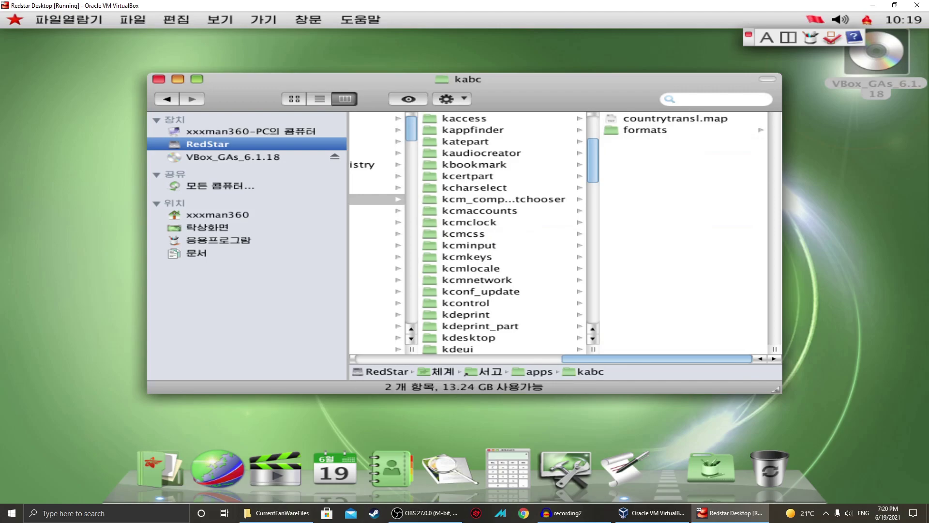
{"action": "left_click_drag", "start_coordinate": [594, 181], "coordinate": [594, 319]}
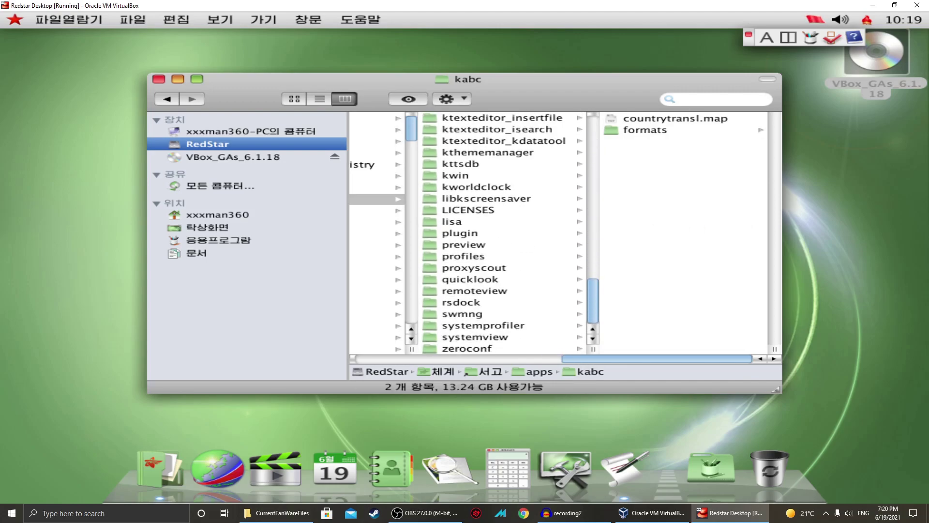
{"action": "left_click", "coordinate": [467, 325]}
{"action": "left_click", "coordinate": [471, 337]}
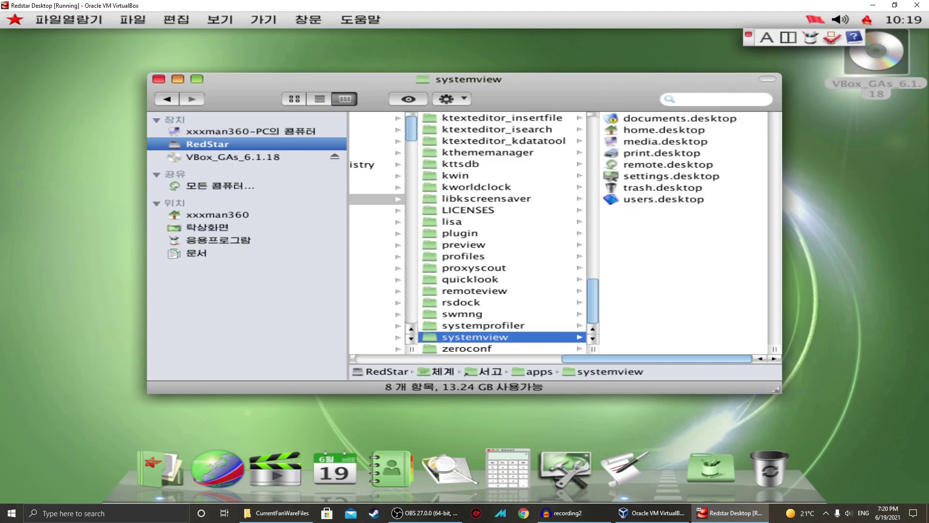
{"action": "left_click", "coordinate": [630, 177]}
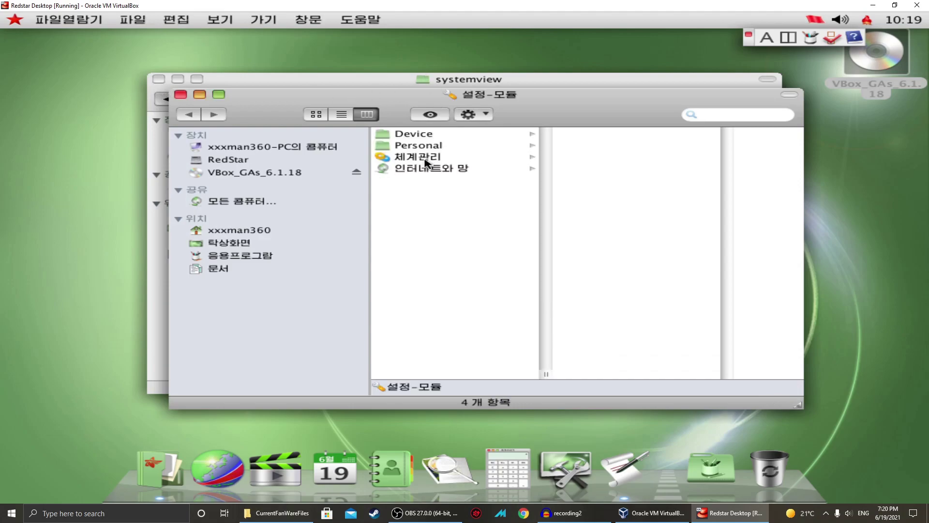
Preview the 인터네트와 망 > 망 module, then open and cancel Go > 봉사기에 접속.
{"action": "left_click", "coordinate": [424, 169]}
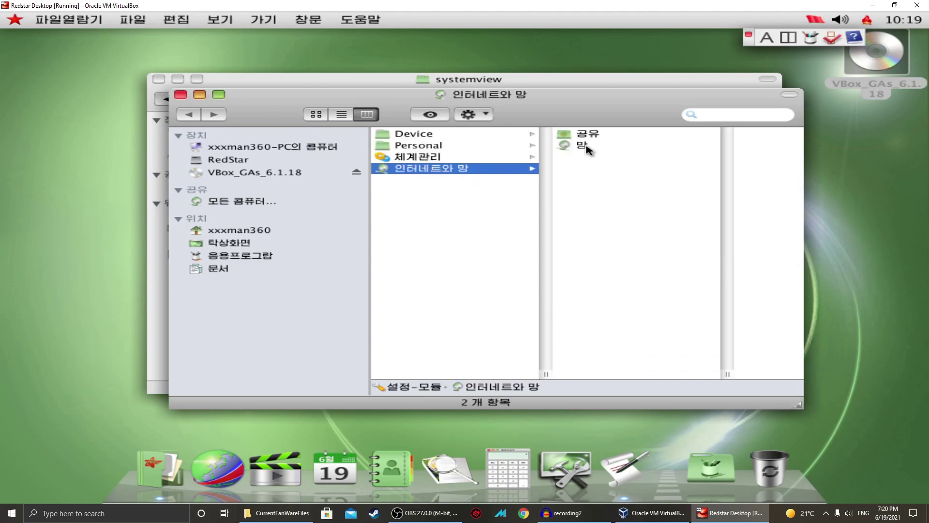
{"action": "left_click", "coordinate": [583, 146]}
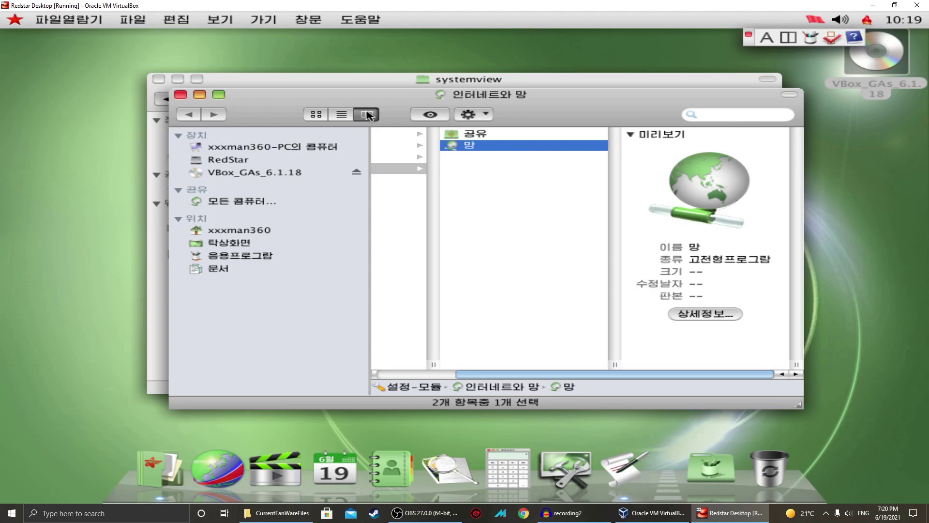
{"action": "left_click", "coordinate": [221, 20]}
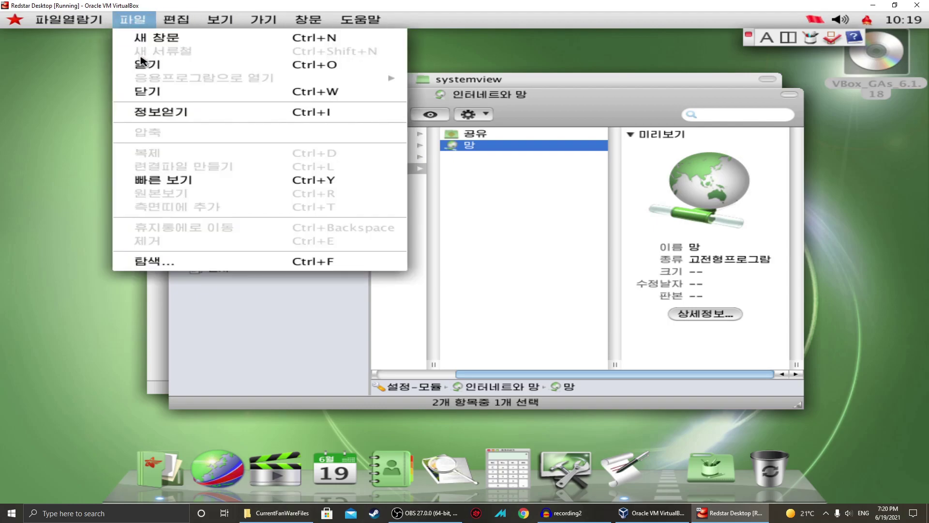
{"action": "mouse_move", "coordinate": [206, 25]}
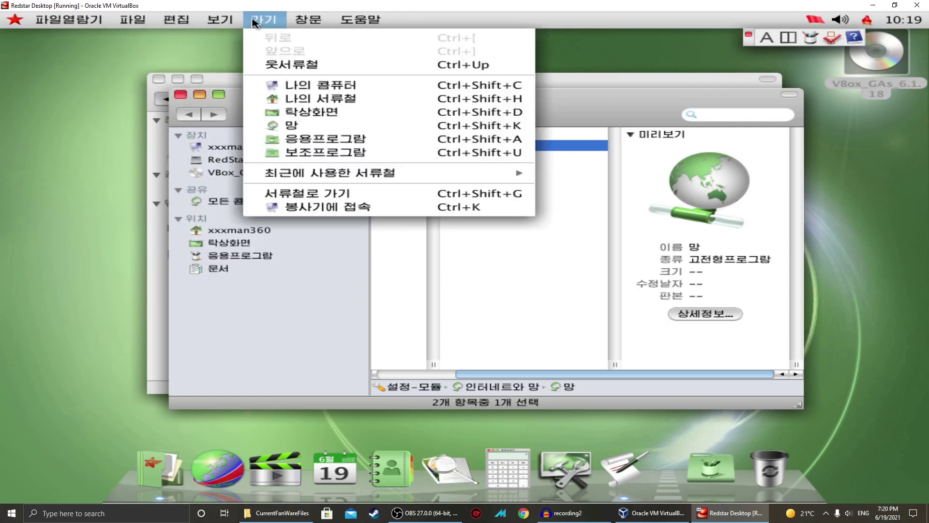
{"action": "mouse_move", "coordinate": [247, 27]}
{"action": "left_click", "coordinate": [314, 207]}
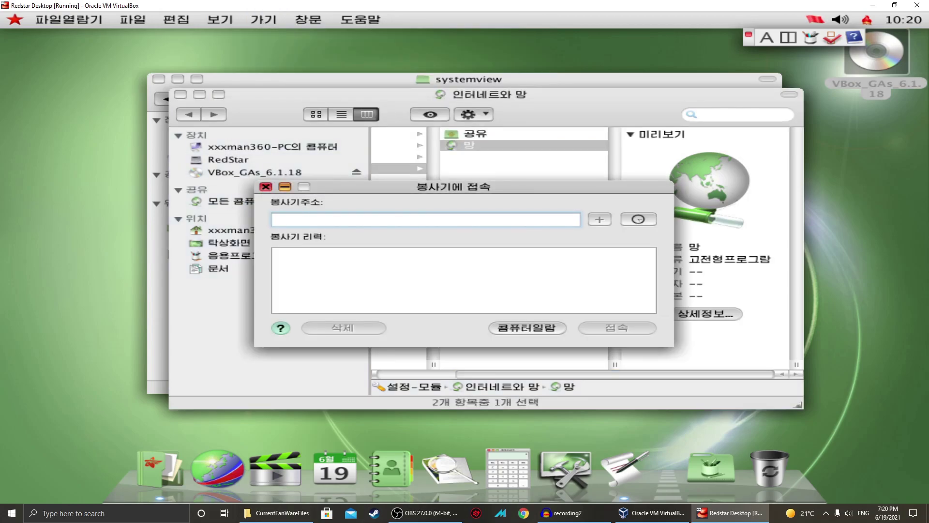
{"action": "key", "text": "Escape"}
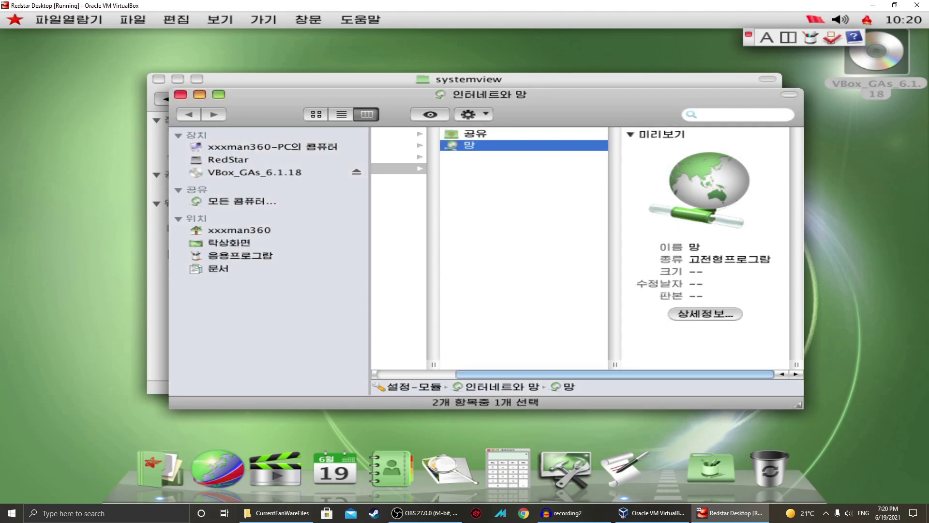
Show the empty 탁상화면 folder, switch input to English, and relaunch 내나라열람기.
{"action": "left_click", "coordinate": [229, 242]}
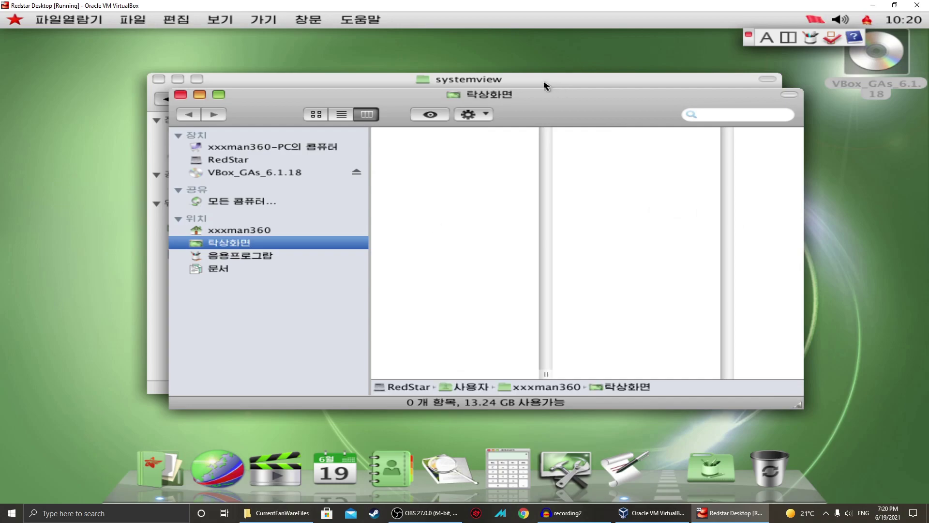
{"action": "left_click", "coordinate": [468, 115]}
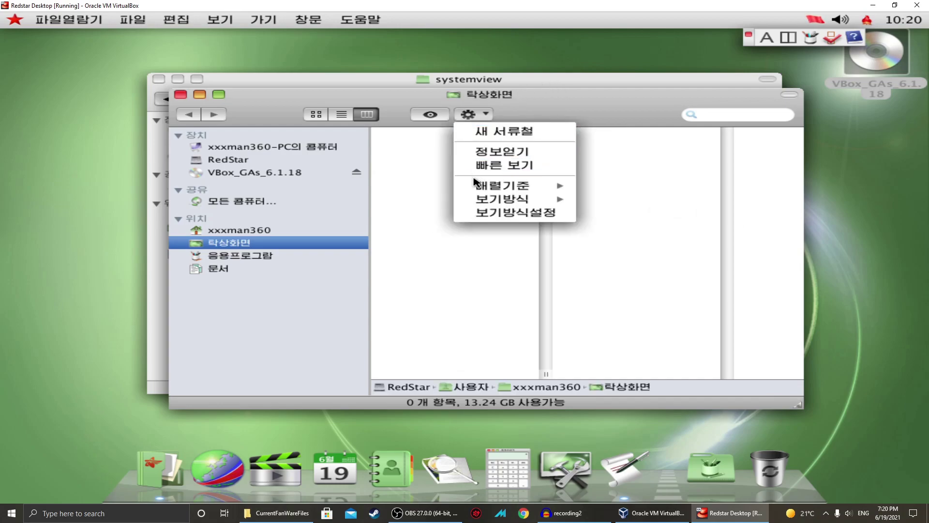
{"action": "key", "text": "Escape"}
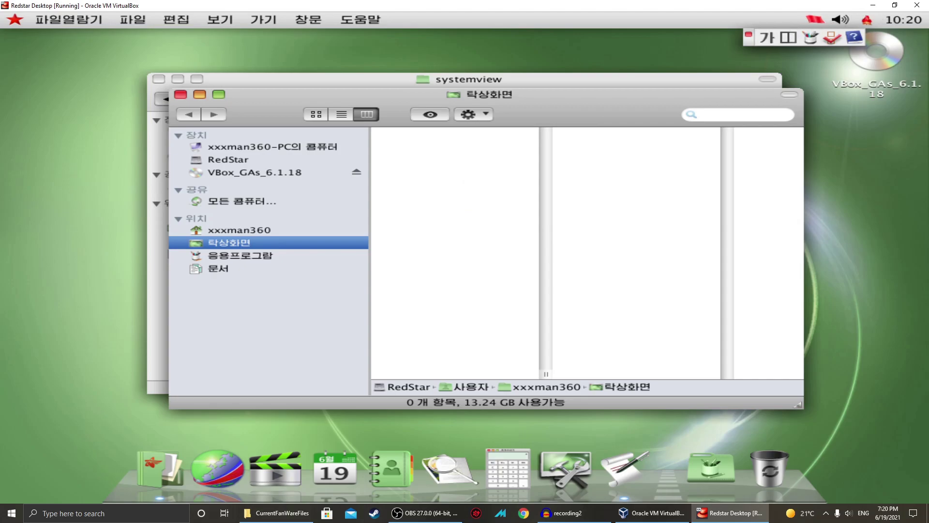
{"action": "left_click", "coordinate": [767, 37]}
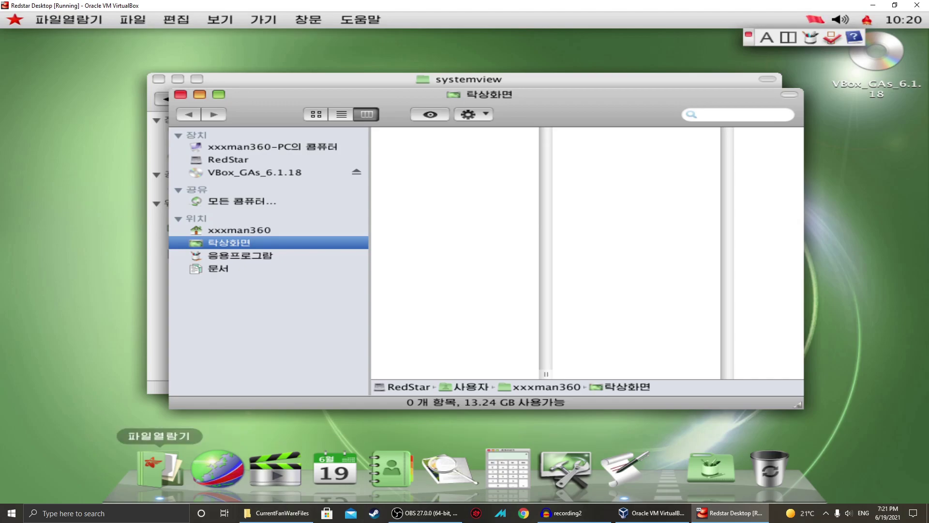
{"action": "left_click", "coordinate": [218, 468]}
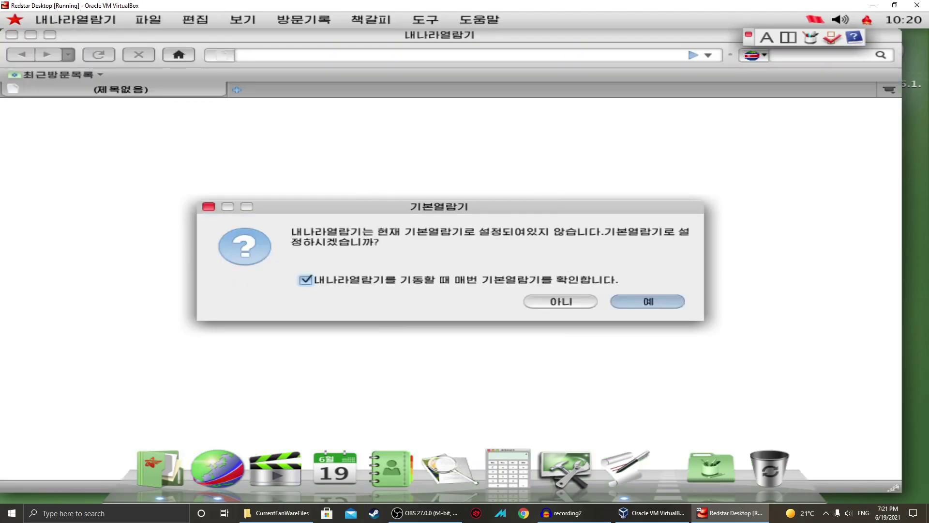
Accept the default-browser prompt, then quit Naenara with 보존하고 끝내기, saving its tabs.
{"action": "left_click", "coordinate": [648, 301]}
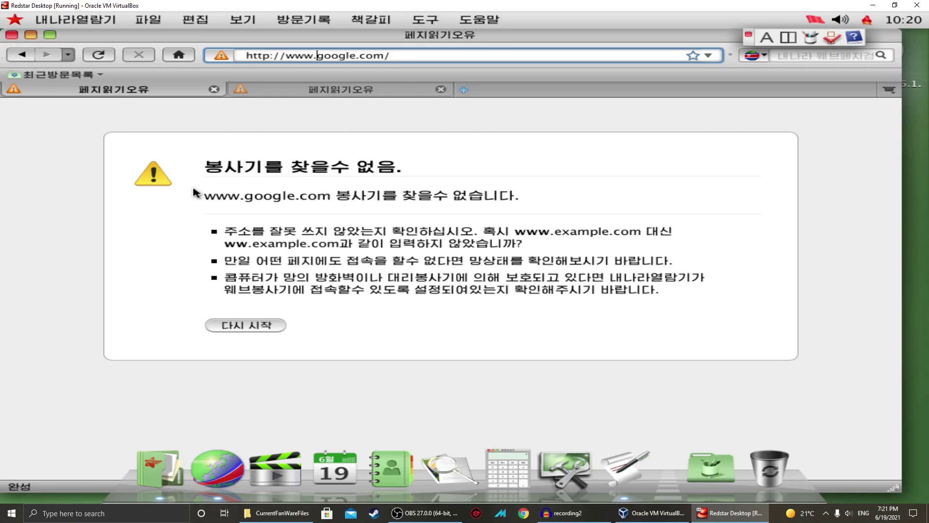
{"action": "triple_click", "coordinate": [401, 193]}
{"action": "left_click", "coordinate": [328, 197]}
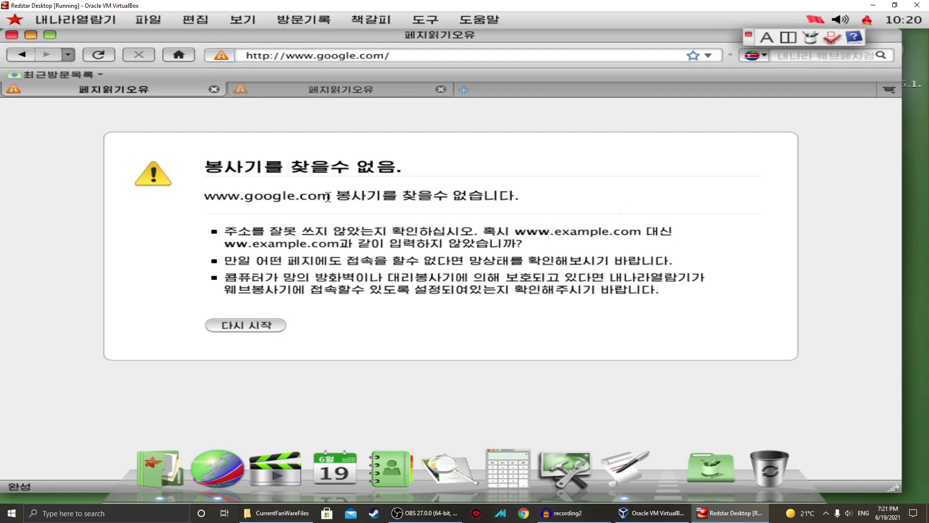
{"action": "left_click", "coordinate": [12, 35]}
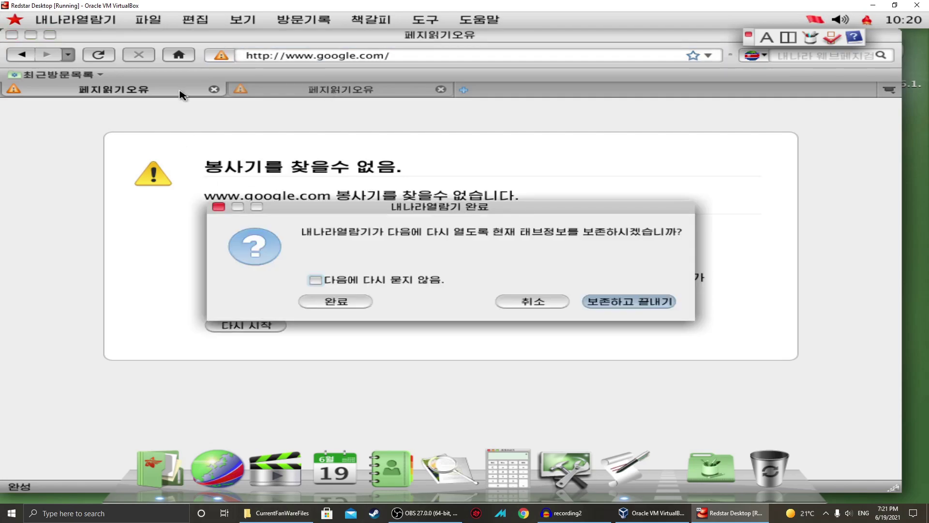
{"action": "left_click", "coordinate": [624, 299]}
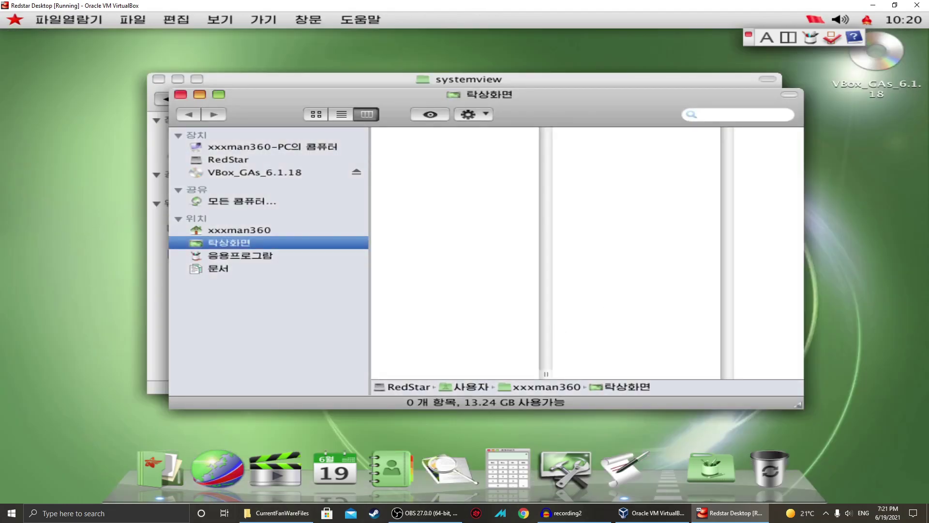
{"action": "left_click", "coordinate": [240, 201]}
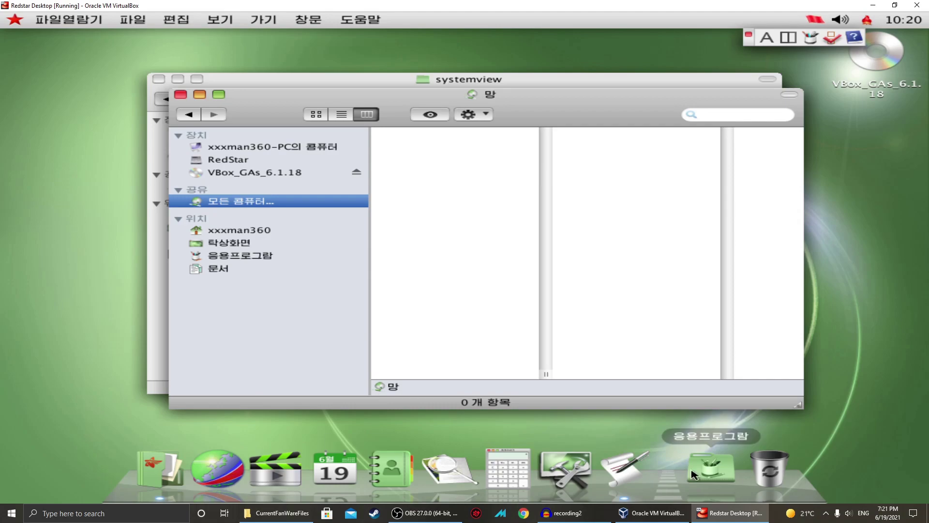
{"action": "left_click", "coordinate": [712, 467]}
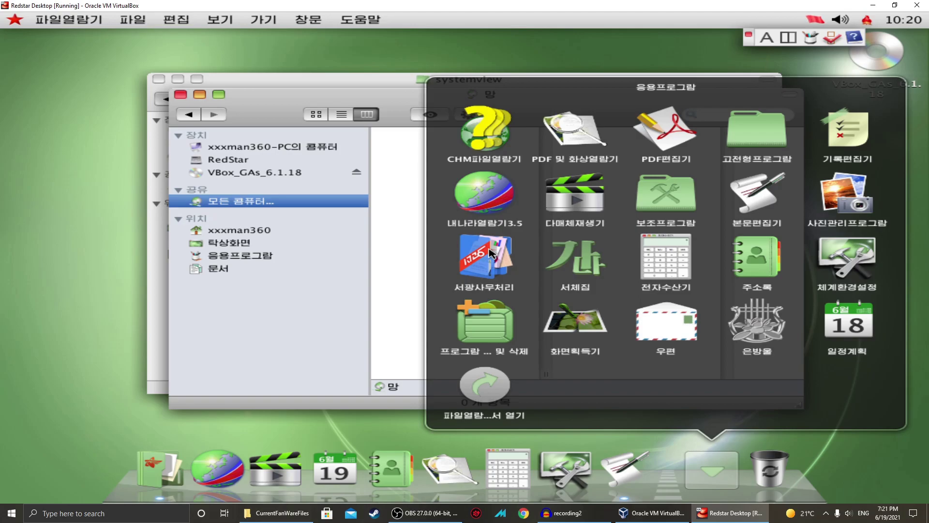
{"action": "left_click", "coordinate": [231, 296]}
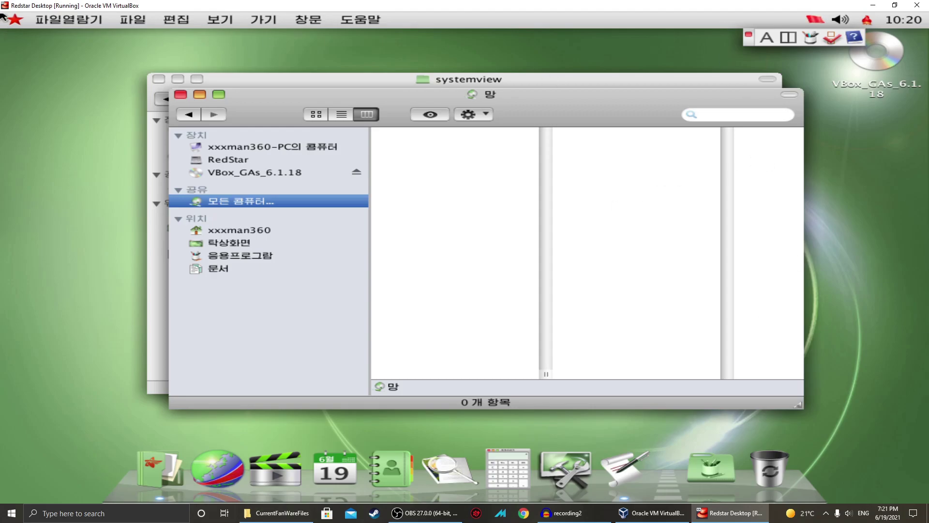
{"action": "left_click", "coordinate": [133, 20]}
{"action": "mouse_move", "coordinate": [68, 19]}
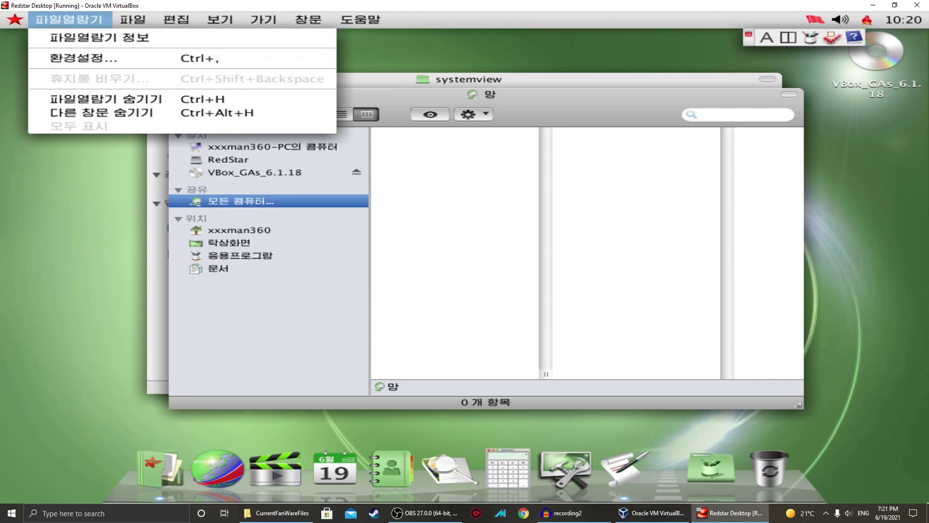
Open and close the text editor and its help window, checking the input-method options.
{"action": "left_click", "coordinate": [624, 463]}
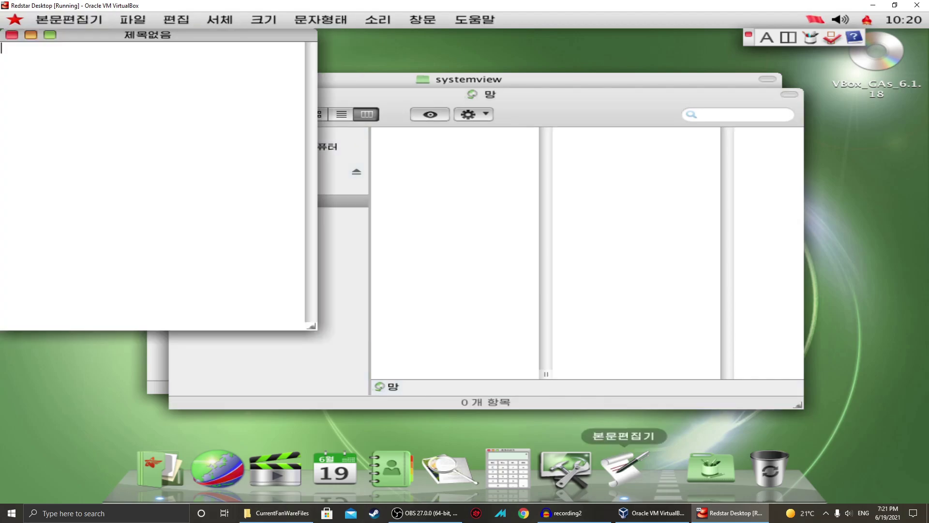
{"action": "left_click", "coordinate": [12, 34]}
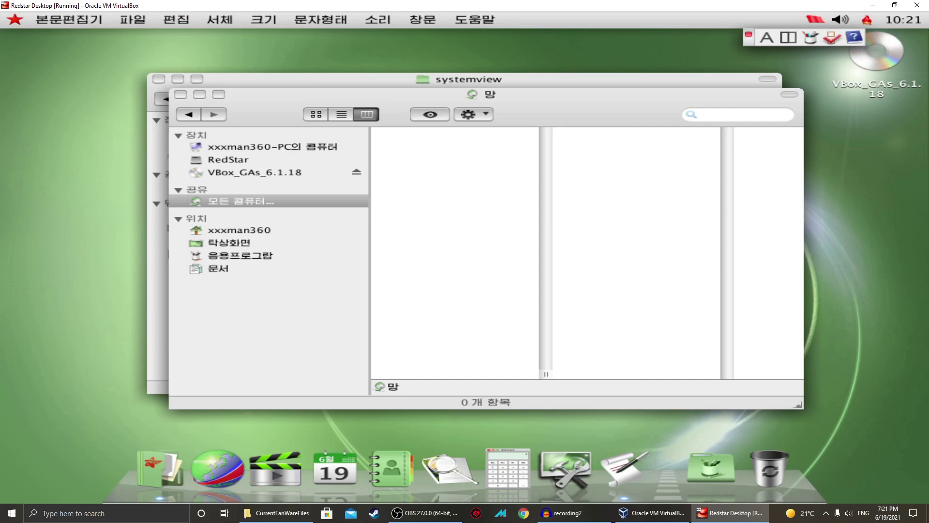
{"action": "left_click", "coordinate": [867, 20]}
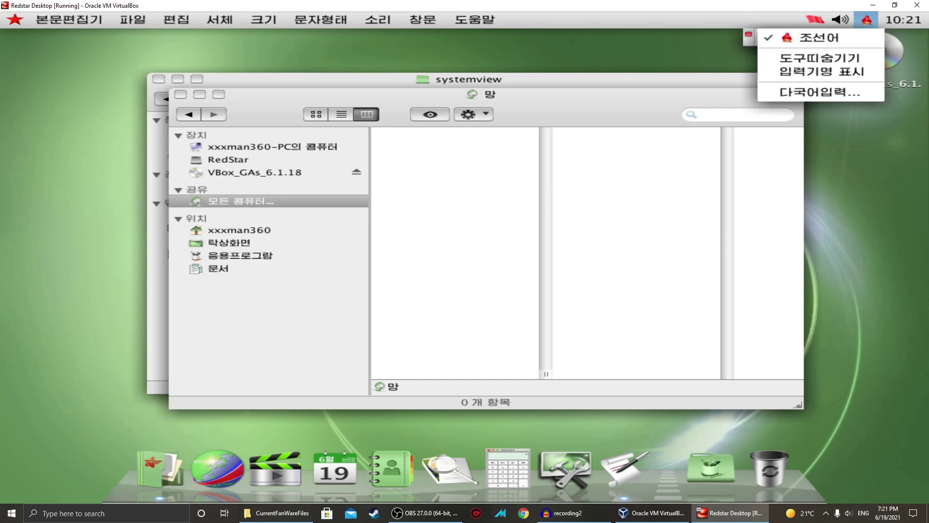
{"action": "left_click", "coordinate": [821, 22]}
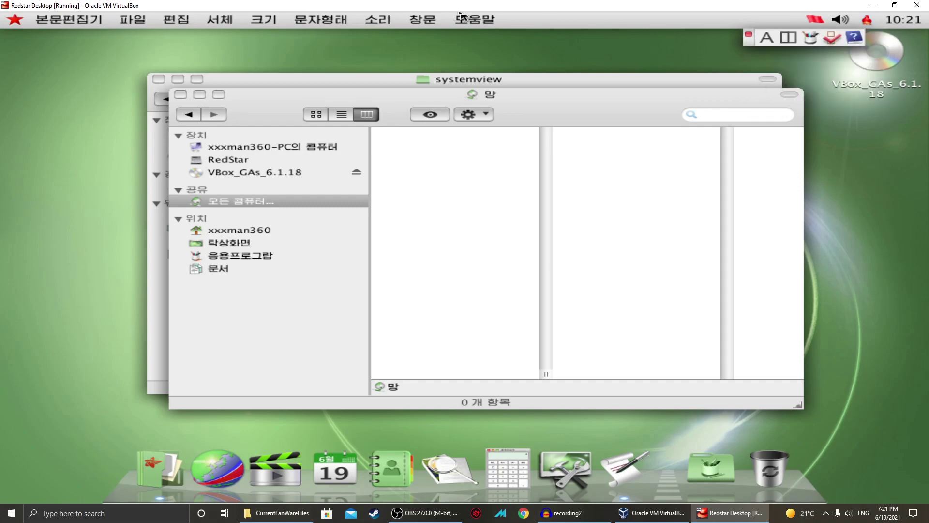
{"action": "left_click", "coordinate": [475, 20]}
{"action": "left_click", "coordinate": [479, 39]}
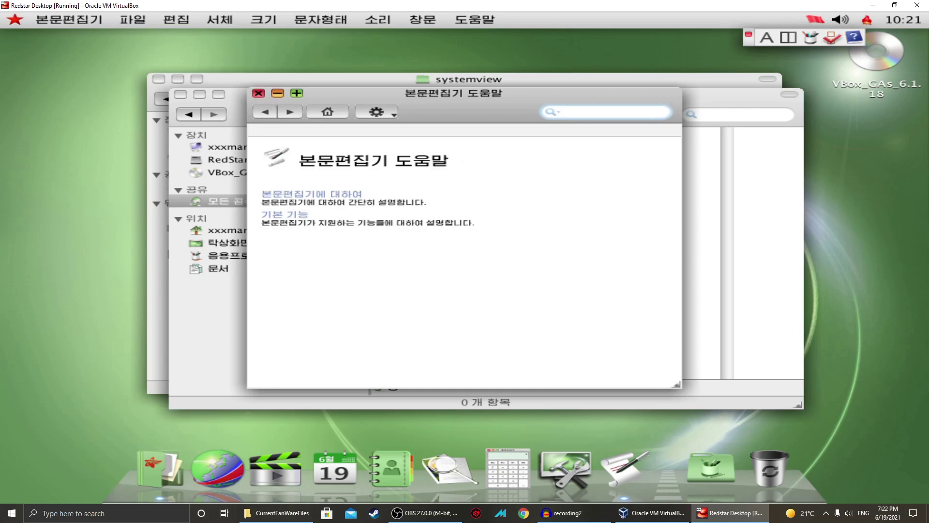
{"action": "left_click", "coordinate": [258, 94]}
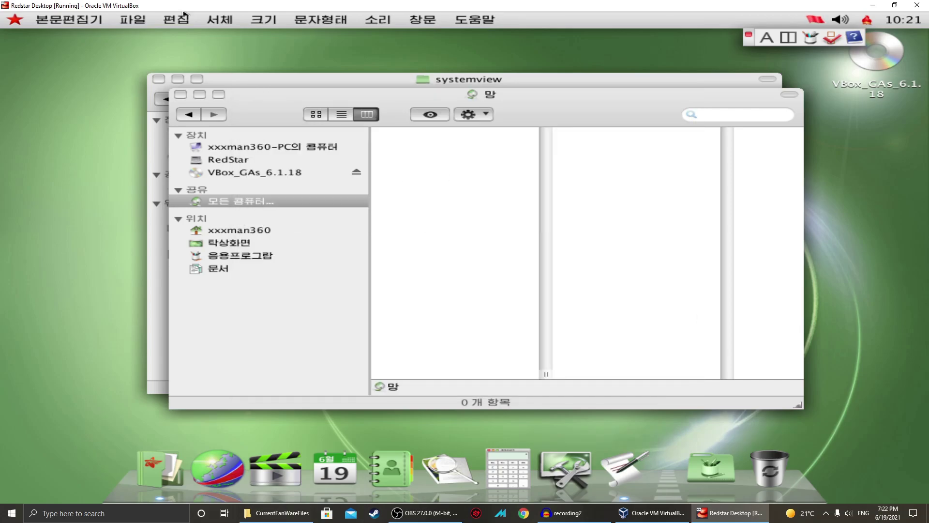
Create and close a new untitled document, then close both file manager windows.
{"action": "left_click", "coordinate": [419, 20]}
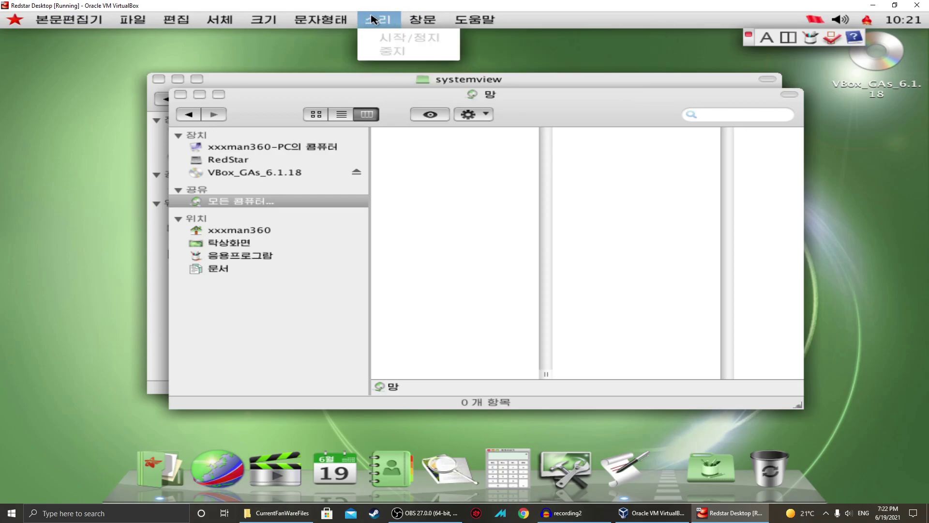
{"action": "mouse_move", "coordinate": [320, 20]}
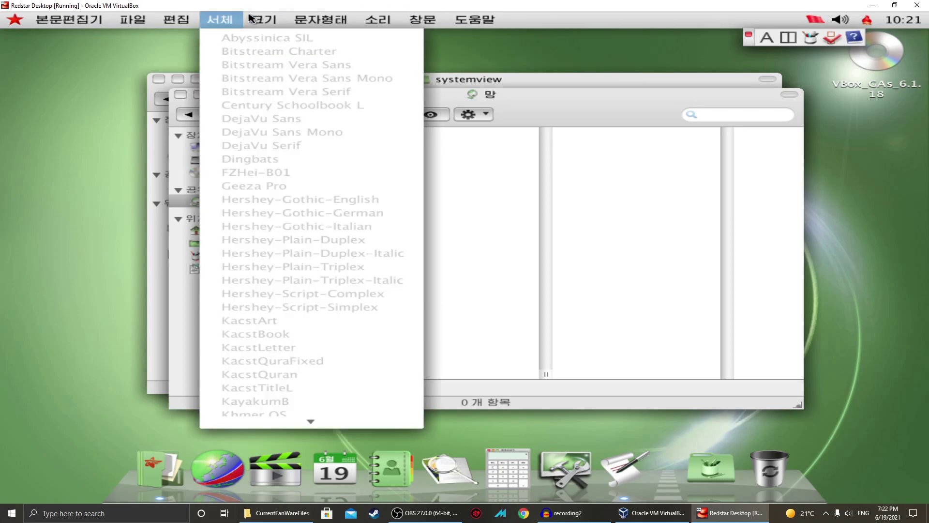
{"action": "mouse_move", "coordinate": [179, 21]}
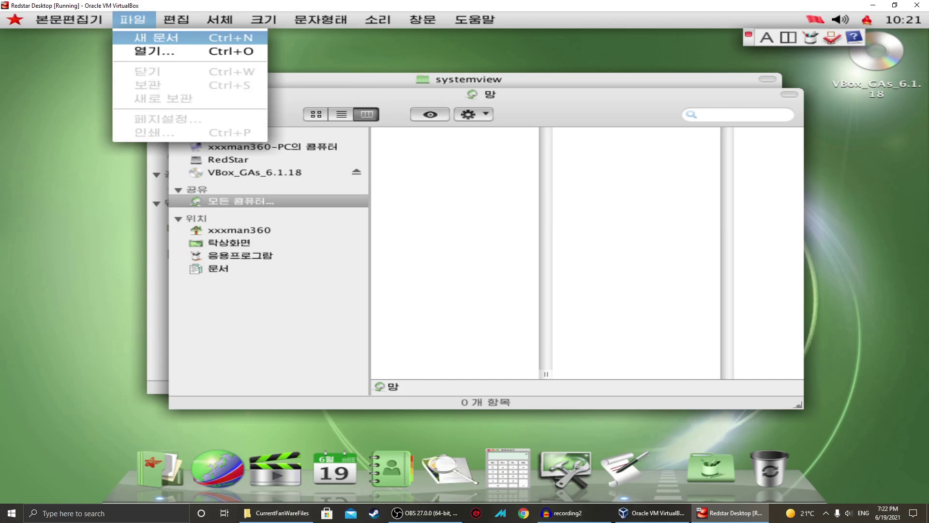
{"action": "left_click", "coordinate": [153, 37]}
{"action": "left_click", "coordinate": [14, 39]}
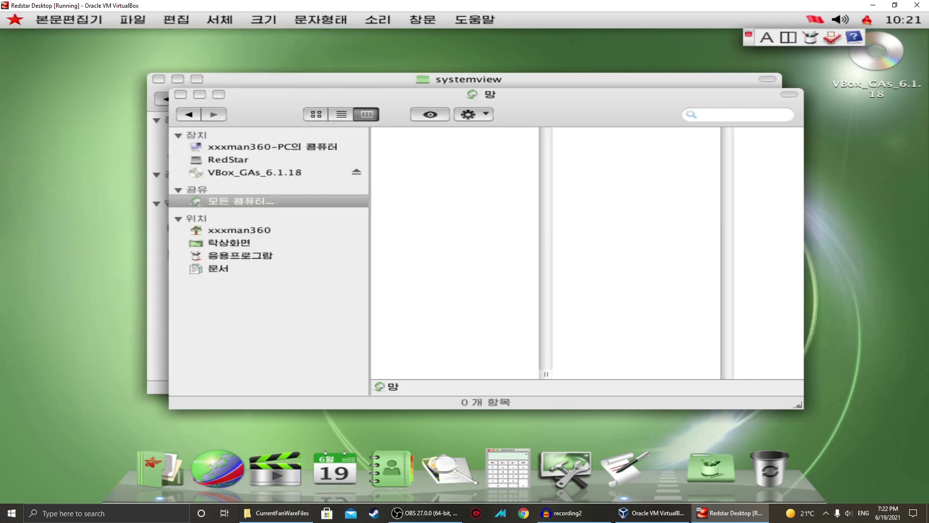
{"action": "left_click", "coordinate": [180, 94]}
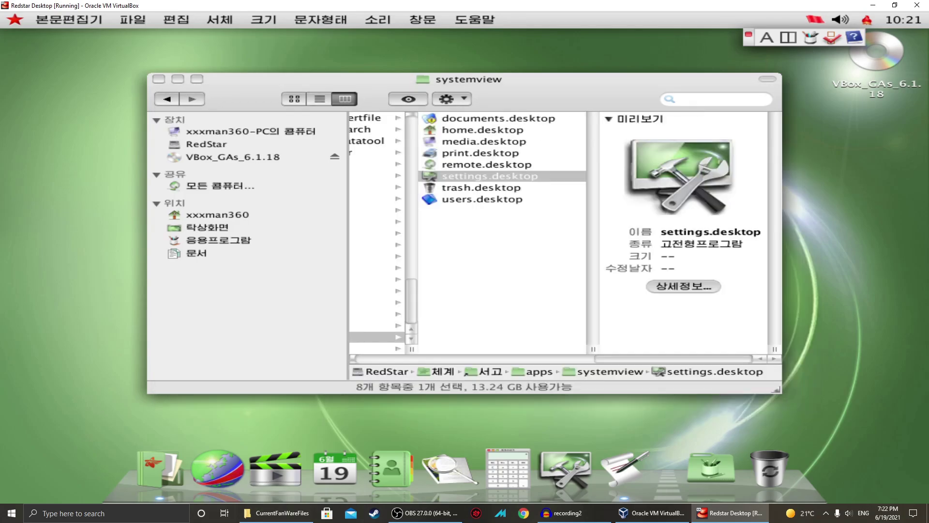
{"action": "left_click", "coordinate": [159, 79]}
Hide the remaining windows with 본문편집기 > 다른 창문 숨기기.
{"action": "left_click", "coordinate": [170, 20]}
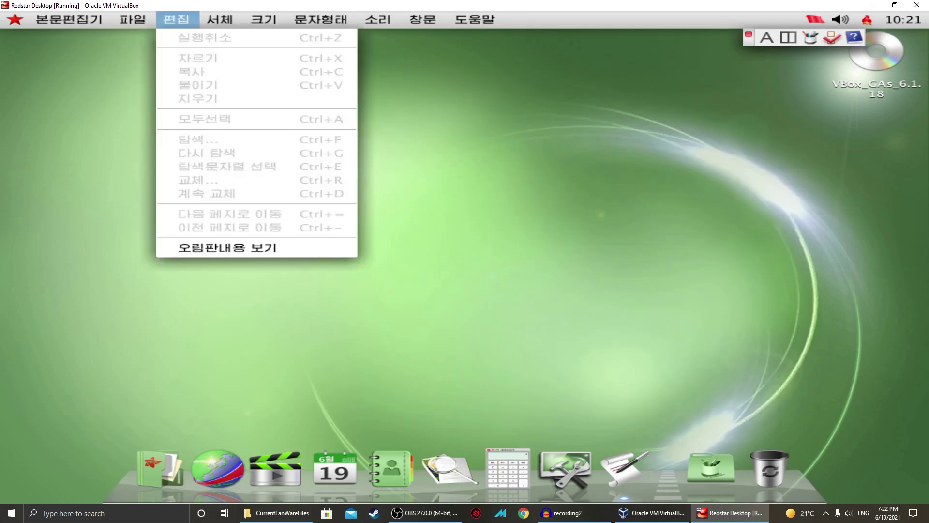
{"action": "mouse_move", "coordinate": [67, 19]}
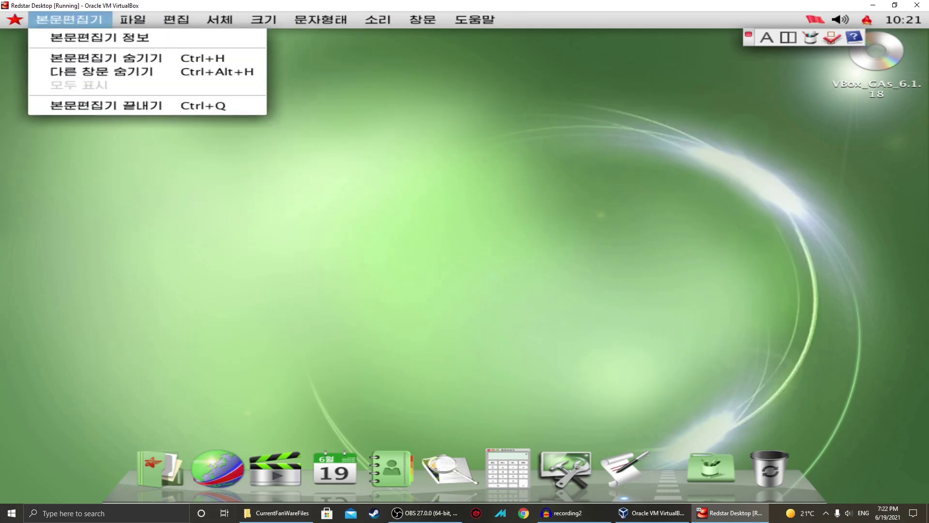
{"action": "left_click", "coordinate": [77, 58]}
{"action": "left_click", "coordinate": [78, 19]}
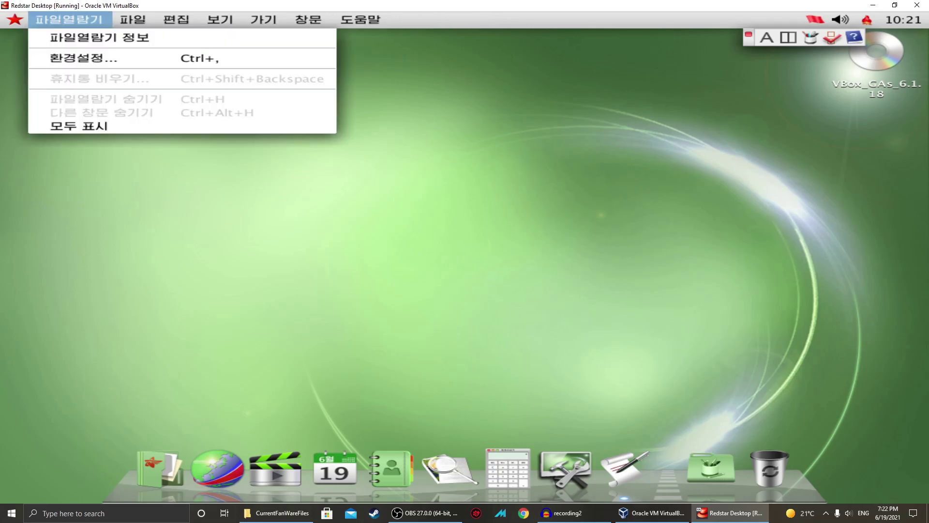
{"action": "left_click", "coordinate": [89, 56]}
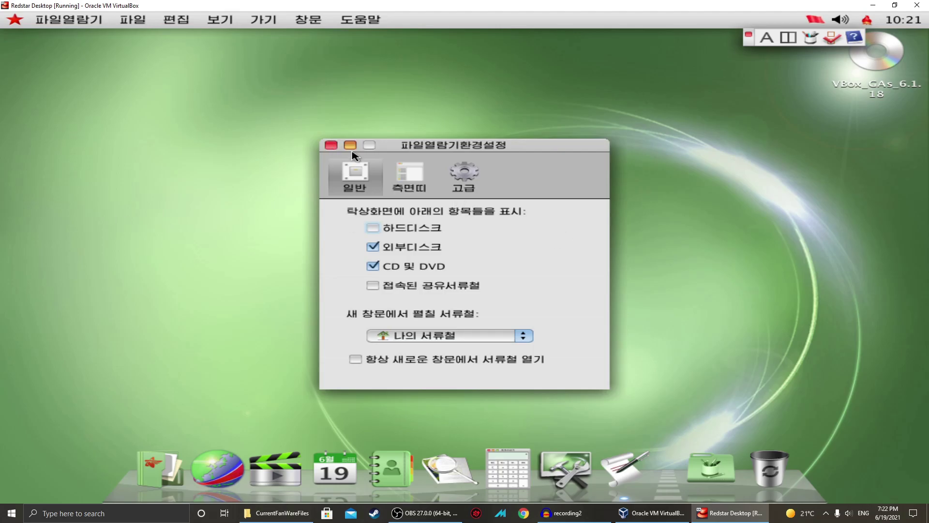
{"action": "left_click", "coordinate": [462, 177]}
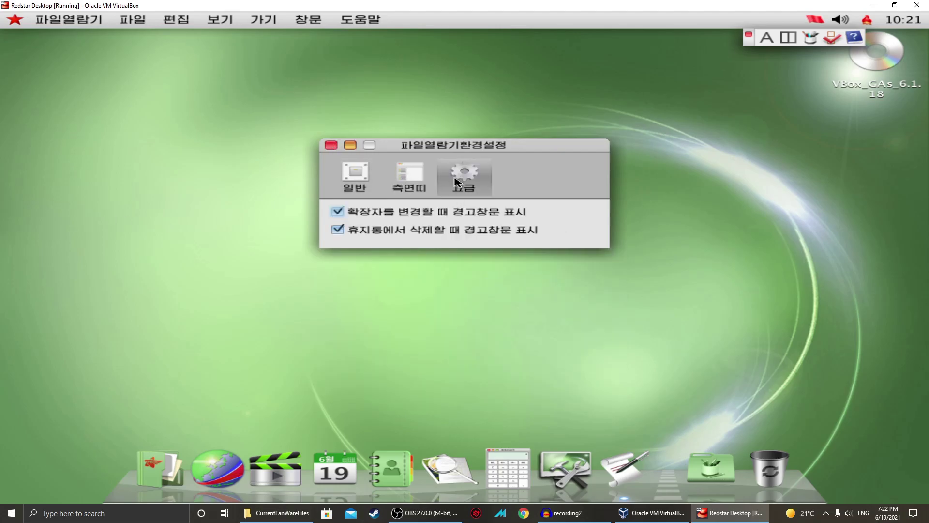
{"action": "left_click", "coordinate": [329, 145]}
{"action": "left_click", "coordinate": [14, 20]}
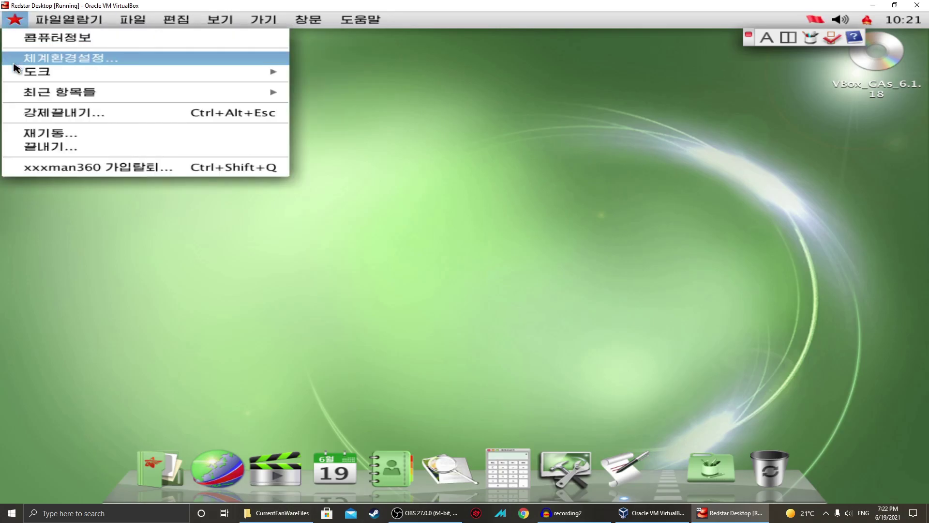
Log out of Red Star OS with the star menu's 가입탈퇴 item and confirm the dialog.
{"action": "mouse_move", "coordinate": [19, 74]}
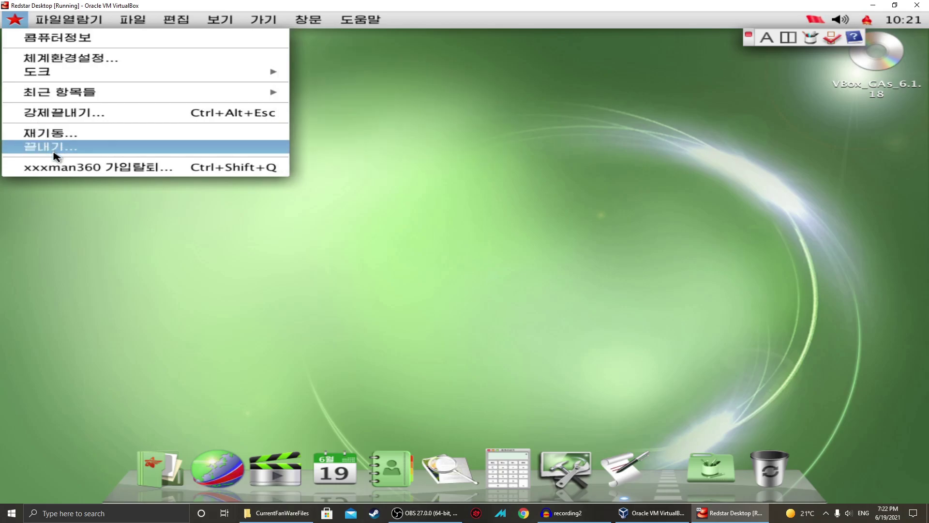
{"action": "left_click", "coordinate": [72, 167]}
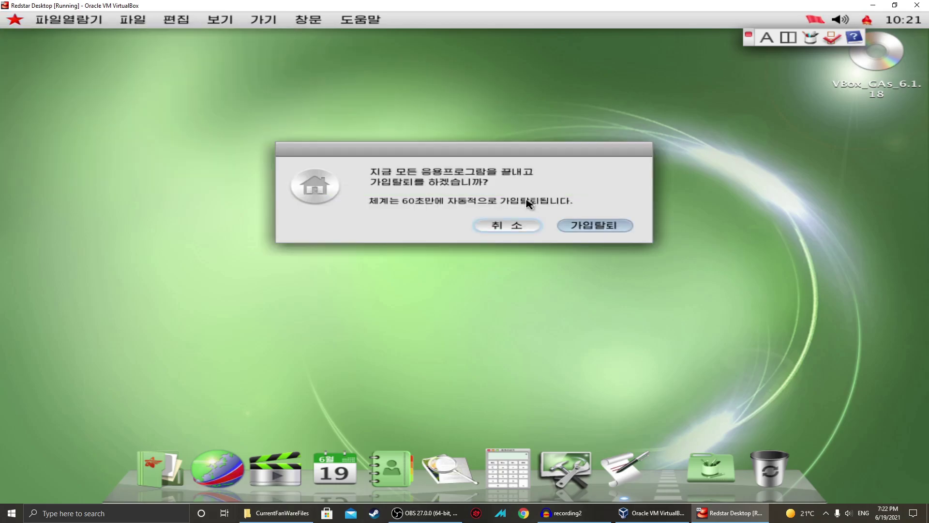
{"action": "left_click", "coordinate": [568, 222]}
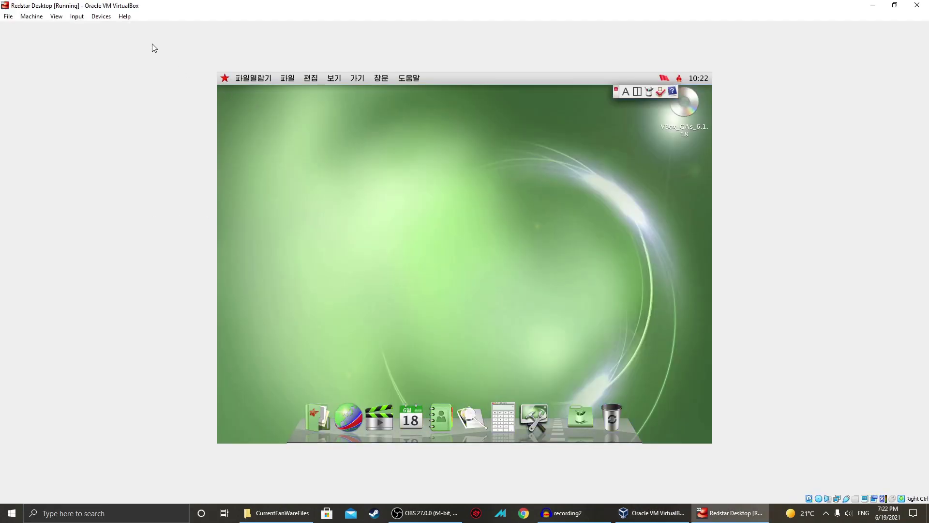
Insert Win10_2004_English_x64.iso into the VM's optical drive and reset the VM to boot from it.
{"action": "left_click", "coordinate": [103, 18]}
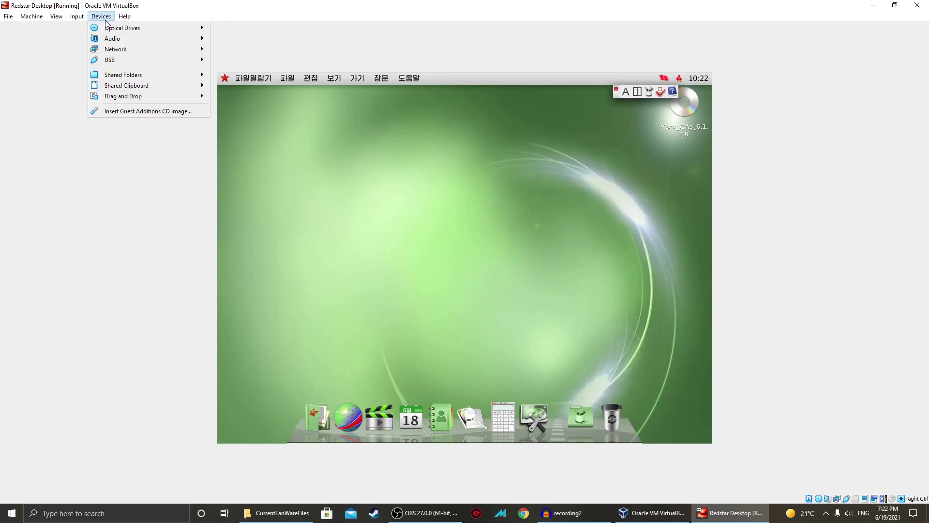
{"action": "mouse_move", "coordinate": [138, 27]}
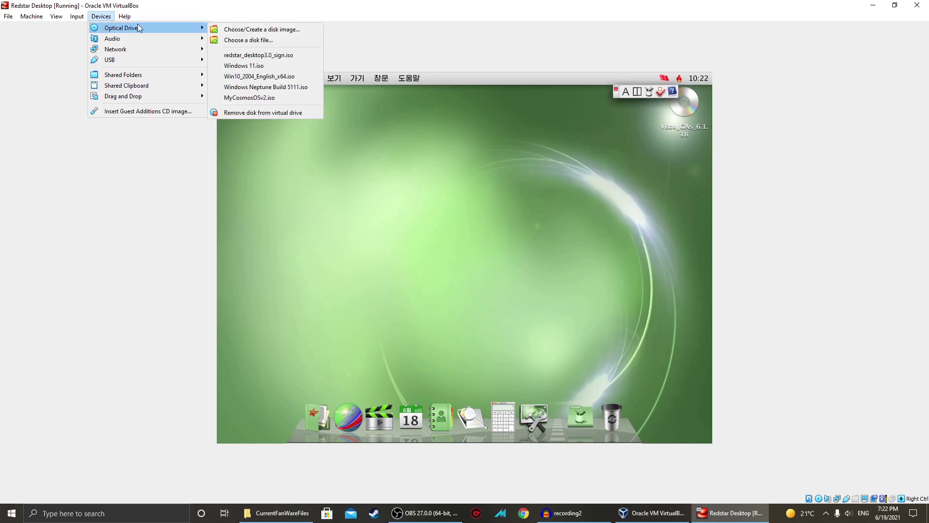
{"action": "left_click", "coordinate": [264, 78]}
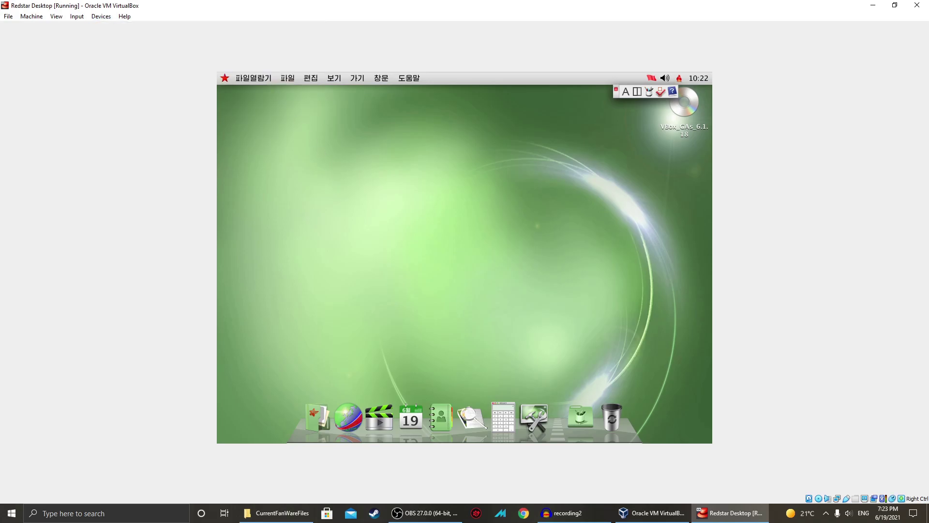
{"action": "key", "text": "ctrl+r"}
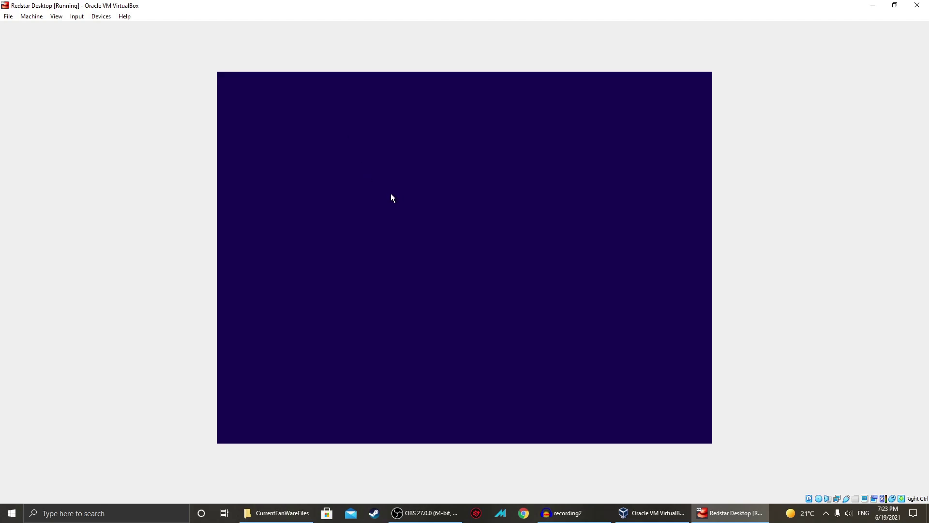
Go from the Windows Setup language page through Repair your computer and Troubleshoot to Command Prompt.
{"action": "left_click", "coordinate": [577, 338]}
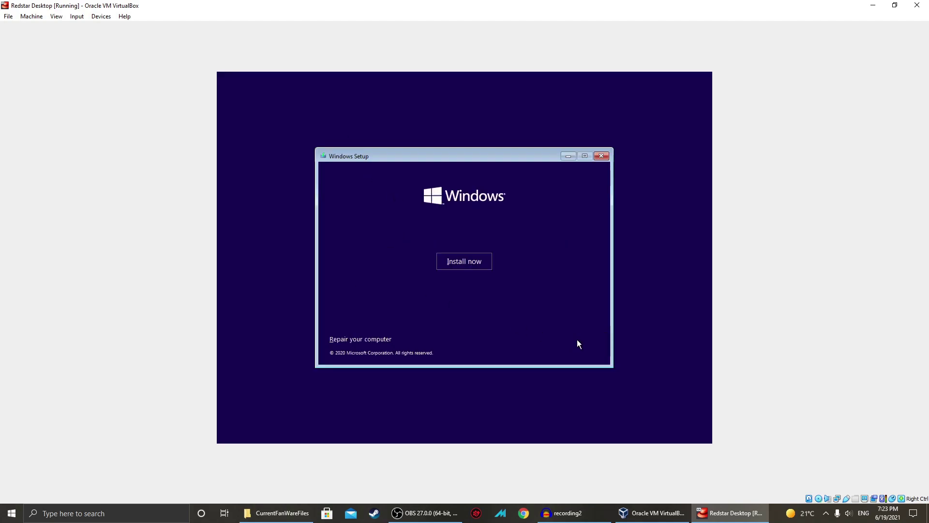
{"action": "left_click", "coordinate": [379, 338]}
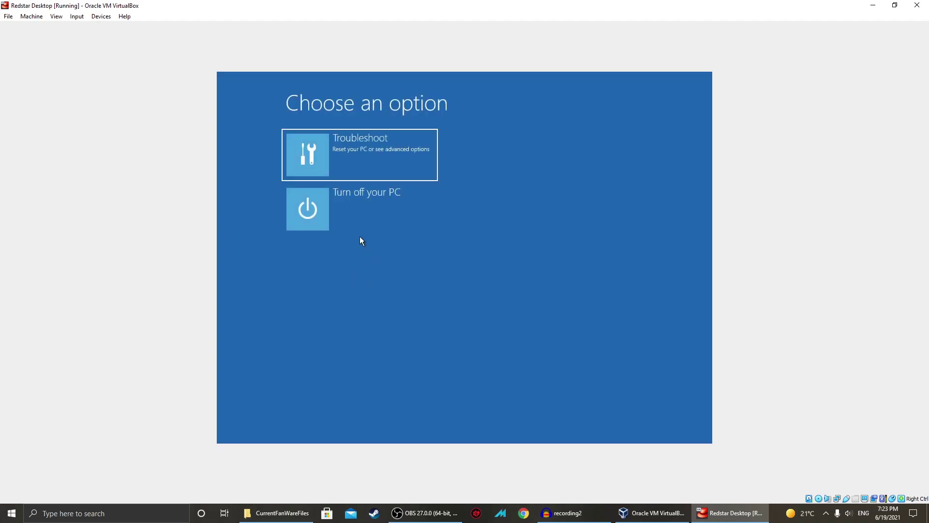
{"action": "left_click", "coordinate": [372, 164]}
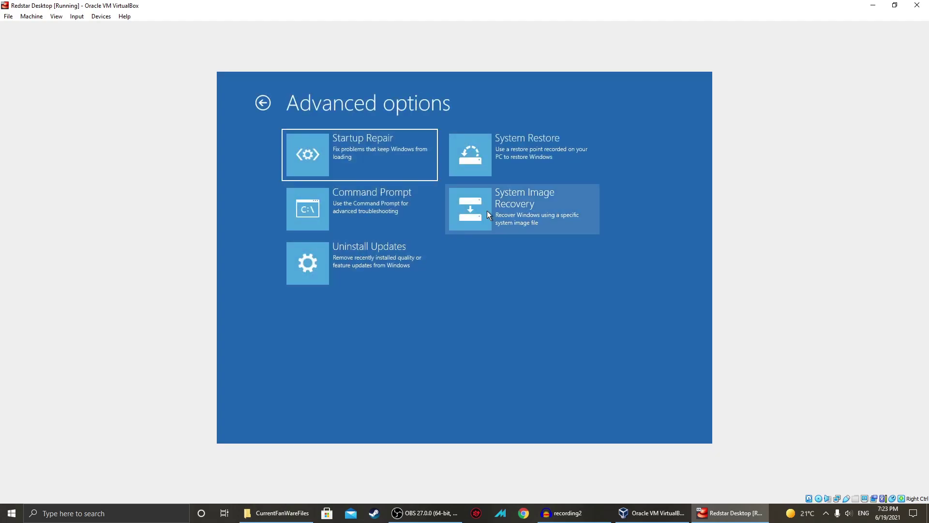
{"action": "left_click", "coordinate": [380, 206]}
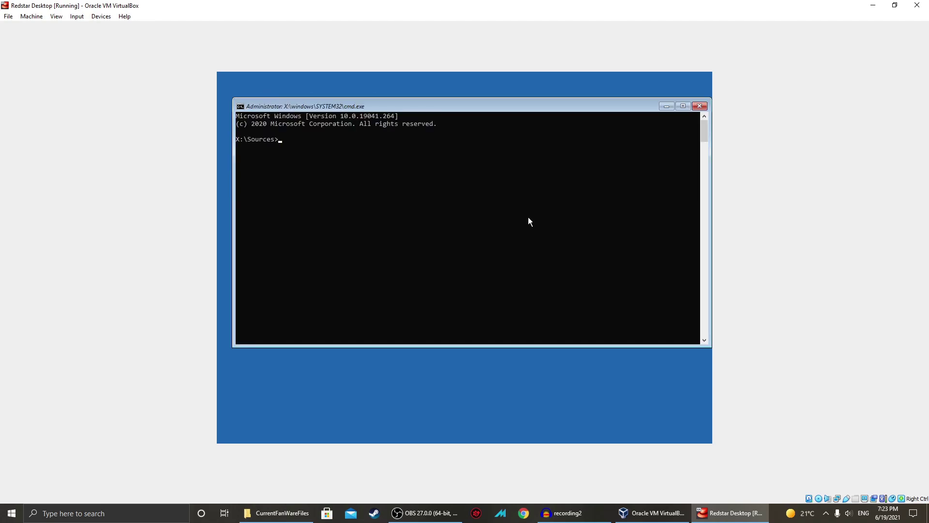
Try drive C:, switch to drive D:, and list its contents with dir/w.
{"action": "type", "text": "C:"}
{"action": "key", "text": "Return"}
{"action": "type", "text": "D:"}
{"action": "key", "text": "Return"}
{"action": "type", "text": "n"}
{"action": "key", "text": "BackSpace"}
{"action": "type", "text": "dir/w"}
{"action": "key", "text": "Return"}
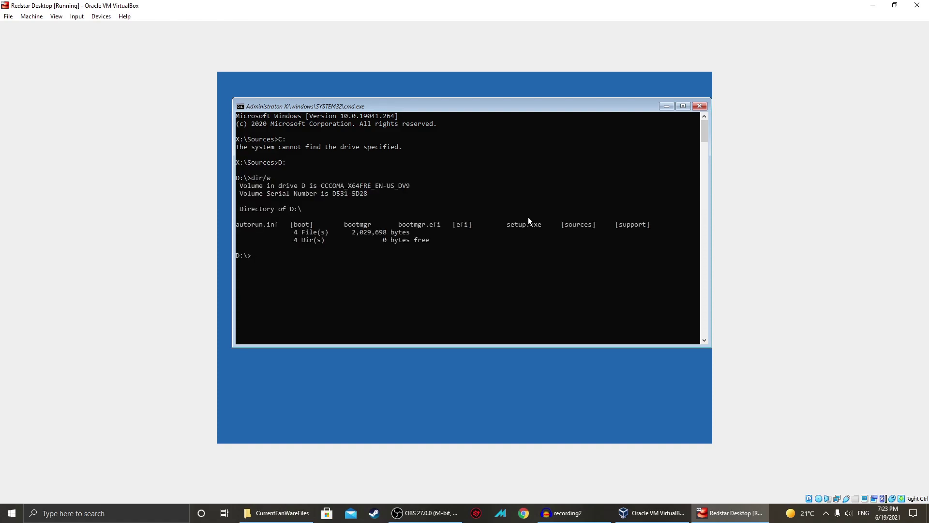
Try drives E: and A:, then launch Notepad from the prompt.
{"action": "type", "text": "E:"}
{"action": "key", "text": "Return"}
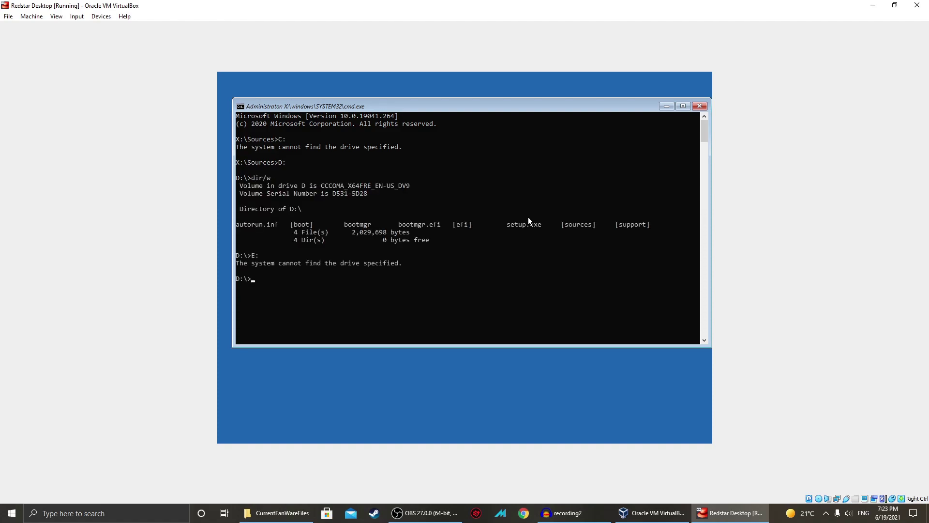
{"action": "type", "text": "A:"}
{"action": "key", "text": "Return"}
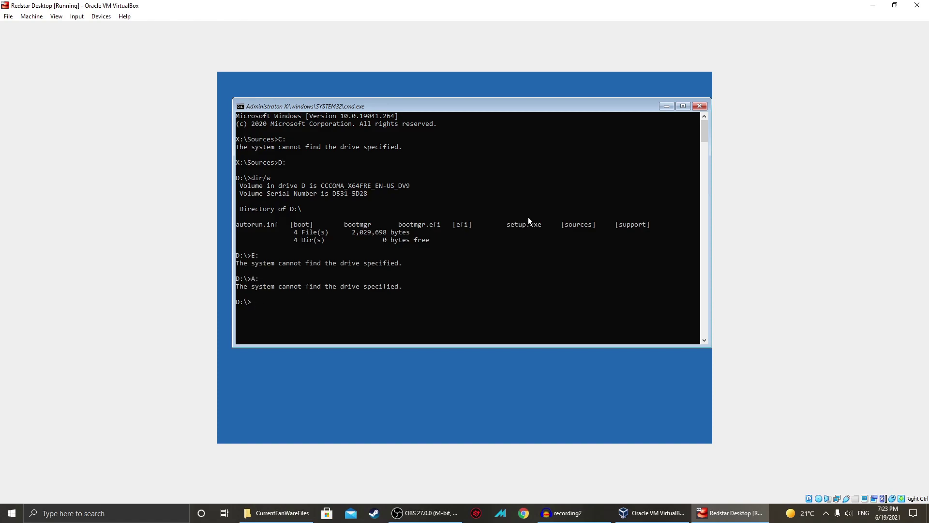
{"action": "type", "text": "notepad"}
{"action": "key", "text": "Return"}
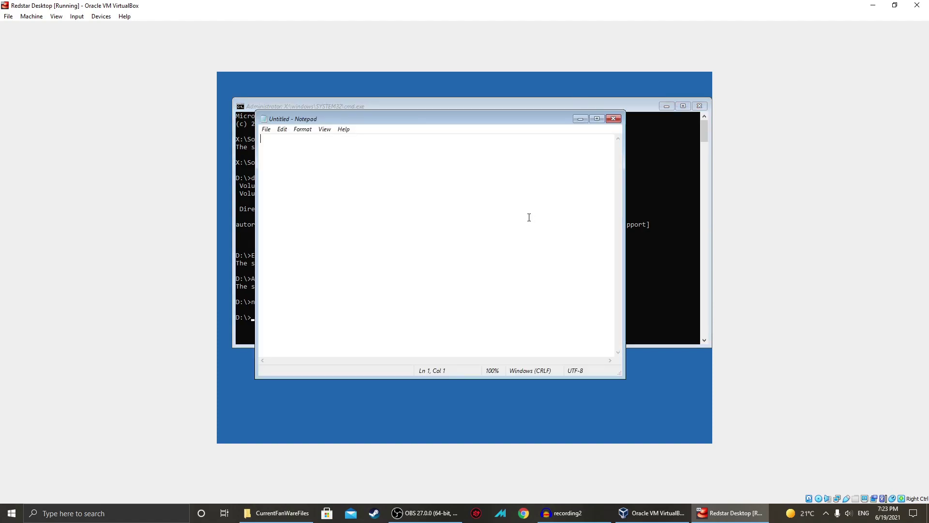
Browse This PC in Notepad's Open dialog with All Files shown, then cancel and close Notepad.
{"action": "left_click", "coordinate": [267, 130]}
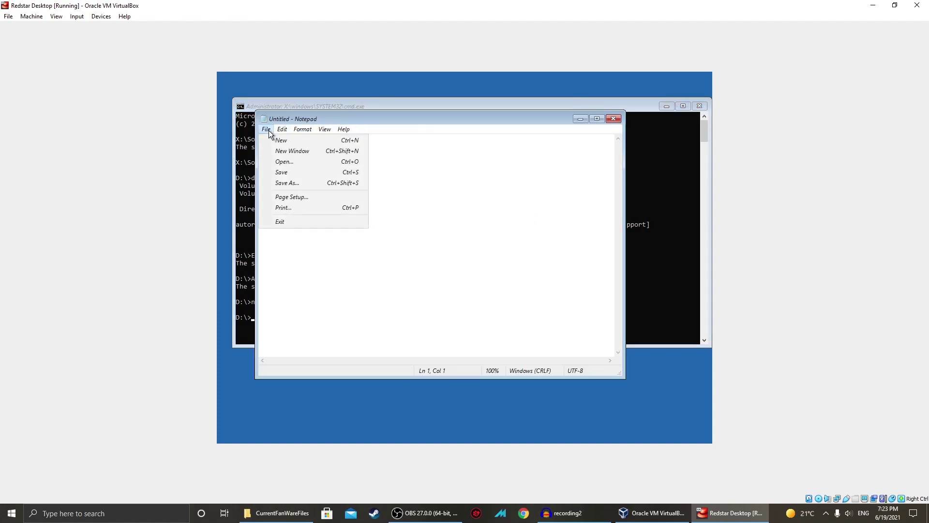
{"action": "left_click", "coordinate": [274, 162]}
{"action": "left_click", "coordinate": [297, 240]}
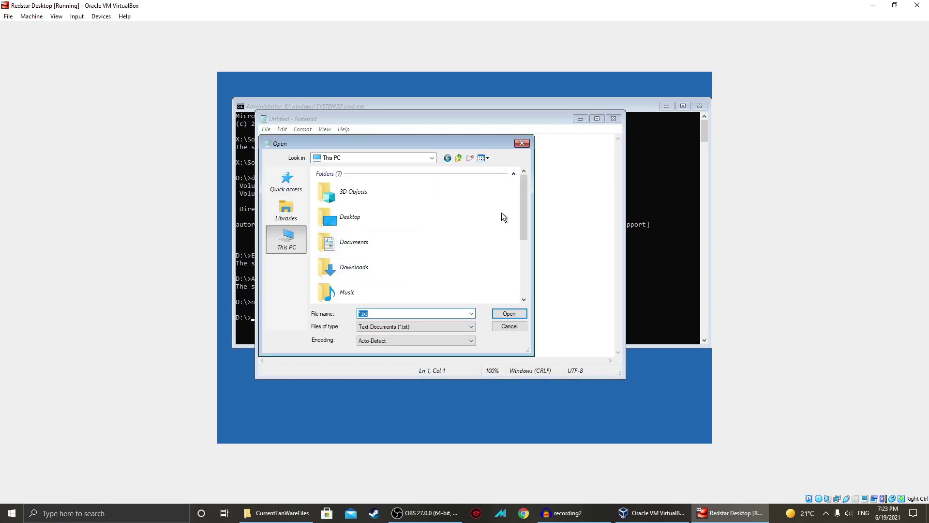
{"action": "left_click_drag", "start_coordinate": [522, 216], "coordinate": [533, 280]}
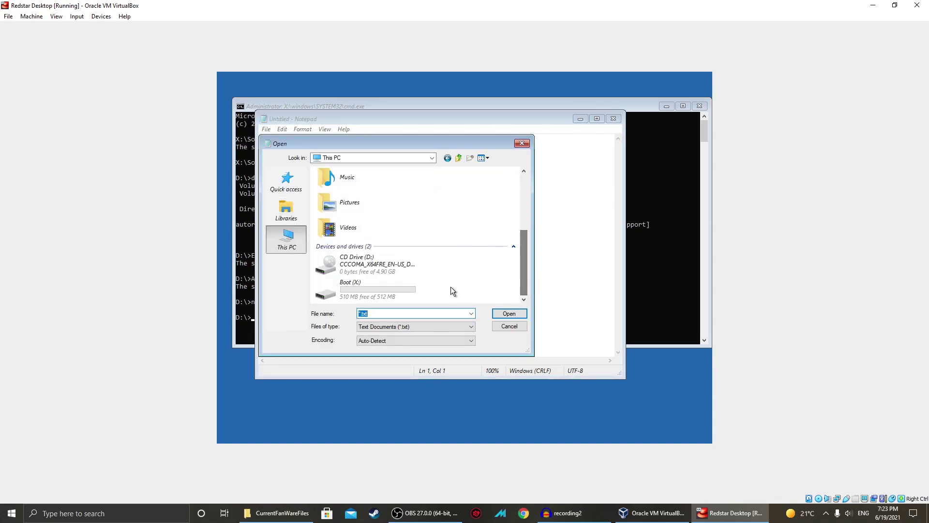
{"action": "left_click", "coordinate": [398, 330]}
{"action": "left_click", "coordinate": [392, 338]}
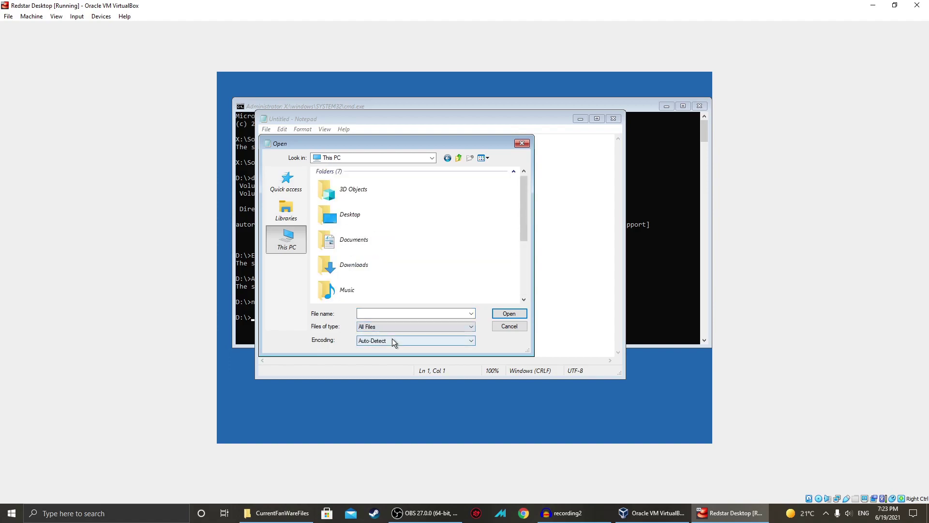
{"action": "left_click_drag", "start_coordinate": [529, 197], "coordinate": [530, 271]}
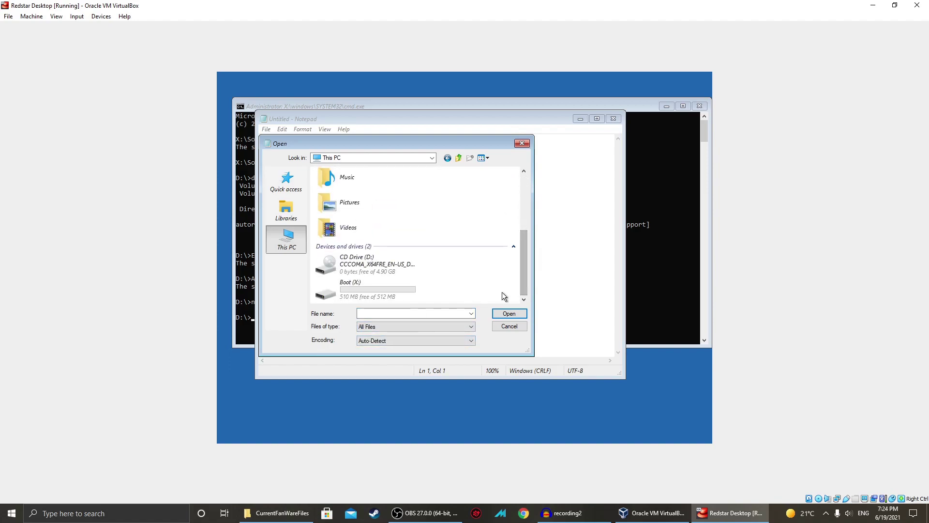
{"action": "left_click", "coordinate": [498, 326]}
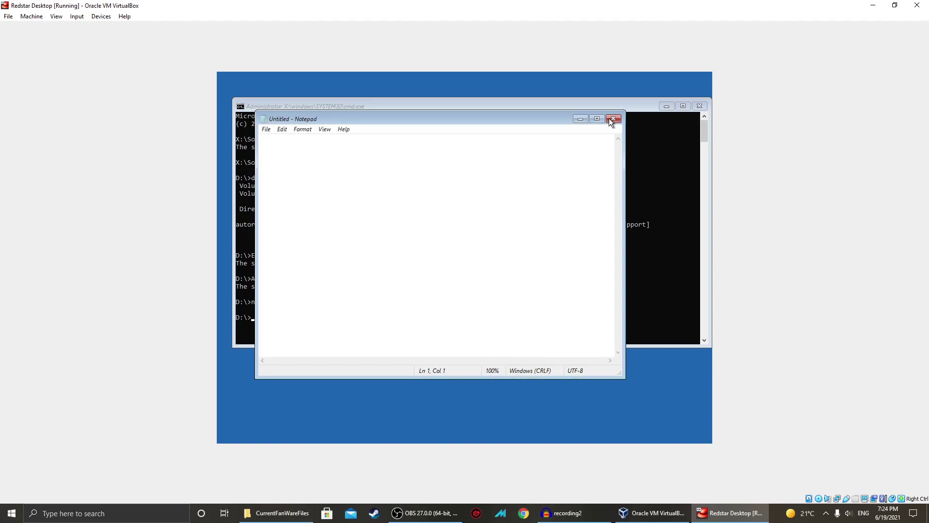
{"action": "left_click", "coordinate": [613, 118]}
Close the command prompt, step through Troubleshoot and back, then open and close a fresh command prompt.
{"action": "left_click", "coordinate": [700, 106]}
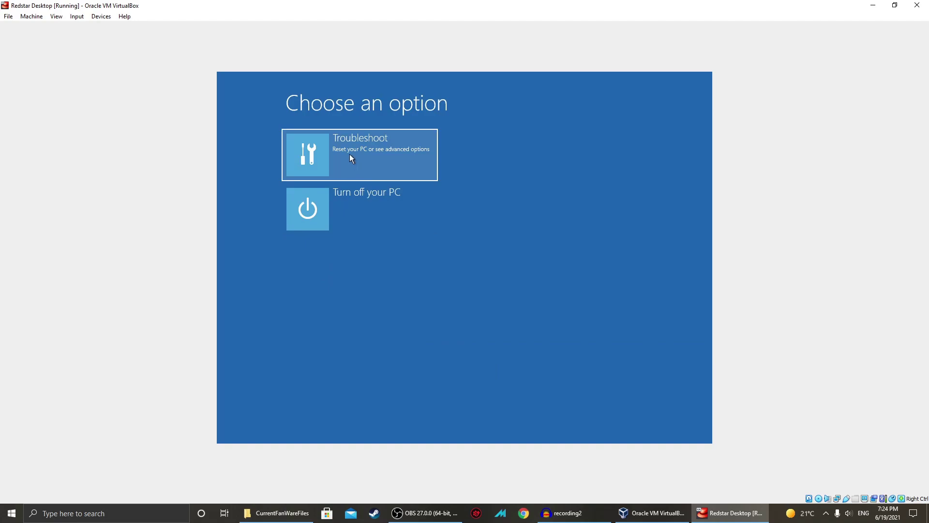
{"action": "left_click", "coordinate": [324, 147]}
{"action": "left_click", "coordinate": [261, 101]}
{"action": "left_click", "coordinate": [331, 148]}
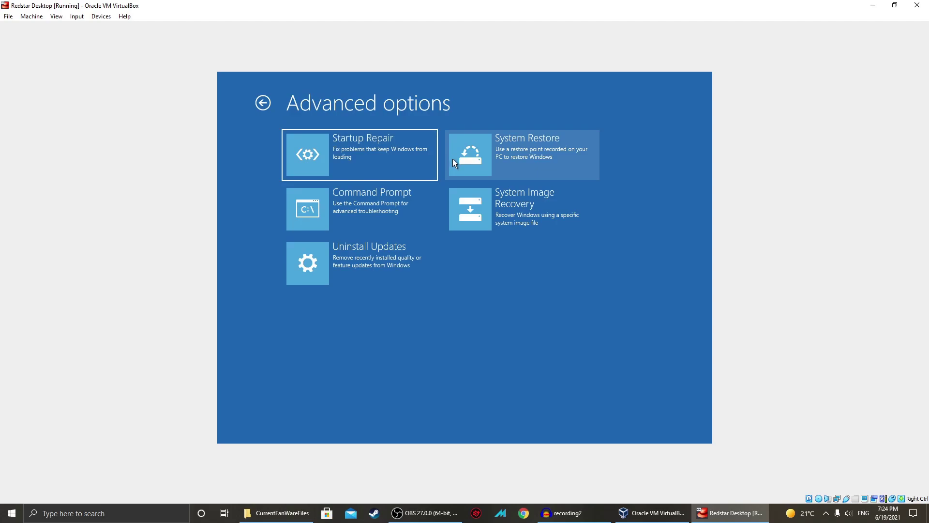
{"action": "left_click", "coordinate": [353, 215]}
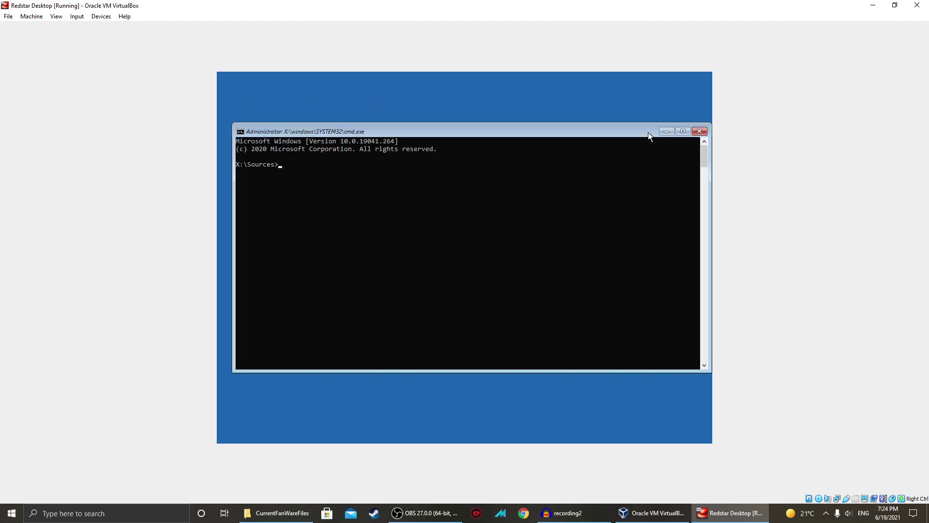
{"action": "left_click", "coordinate": [697, 132]}
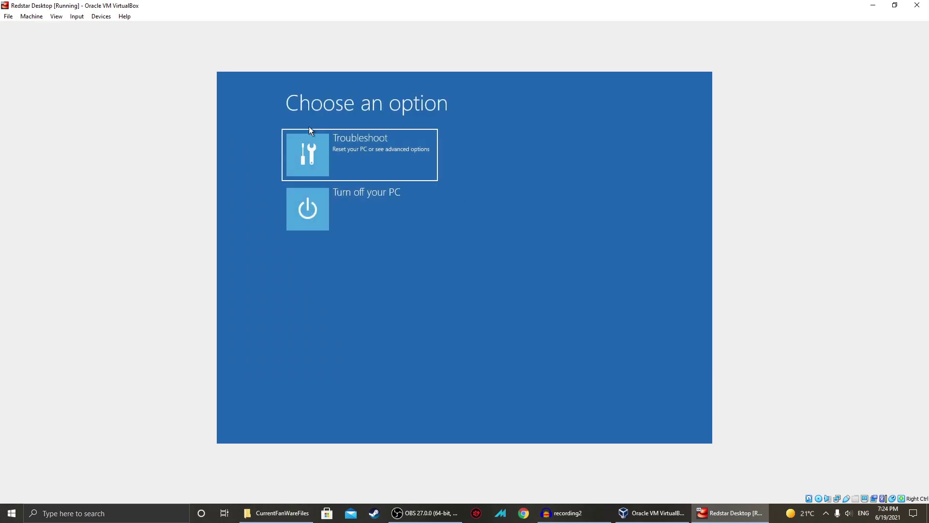
Power off and restart the VM, delete Drive 0 Partition 1 in Setup, then quit Setup.
{"action": "left_click", "coordinate": [318, 205]}
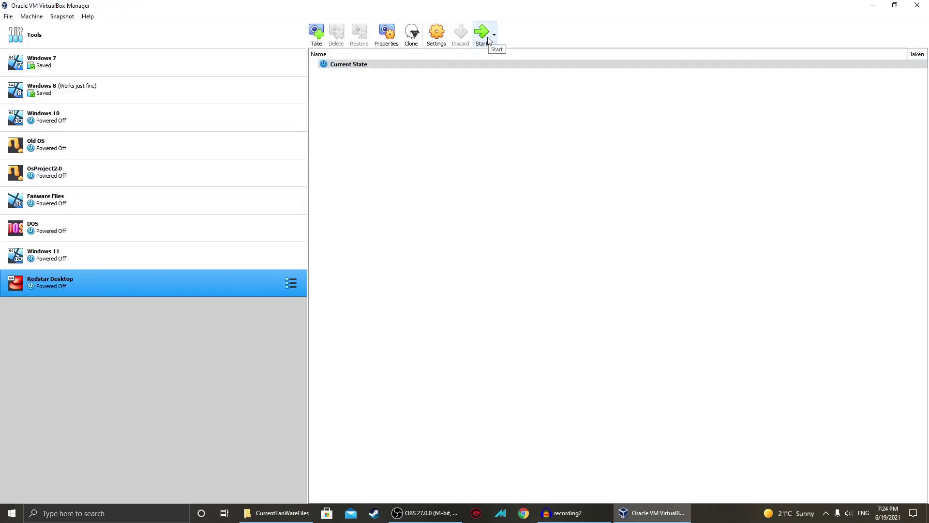
{"action": "left_click", "coordinate": [487, 38]}
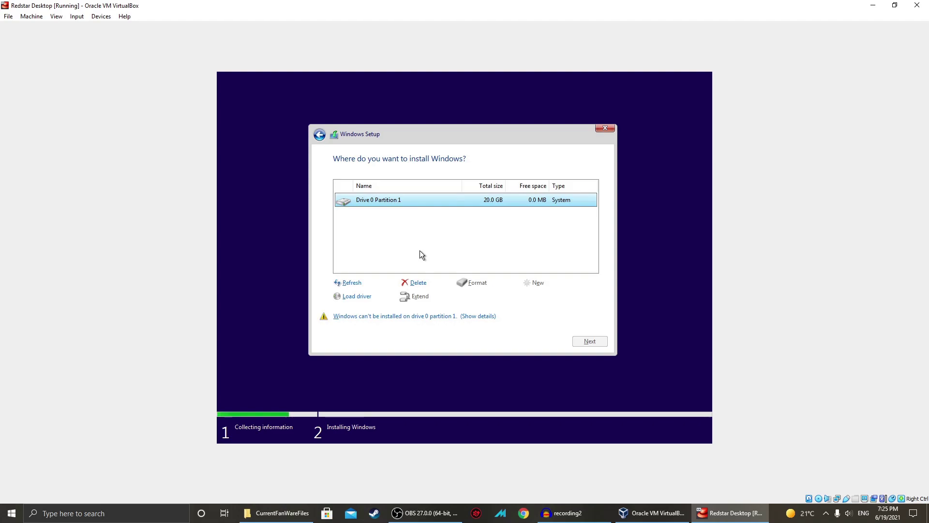
{"action": "left_click", "coordinate": [418, 282]}
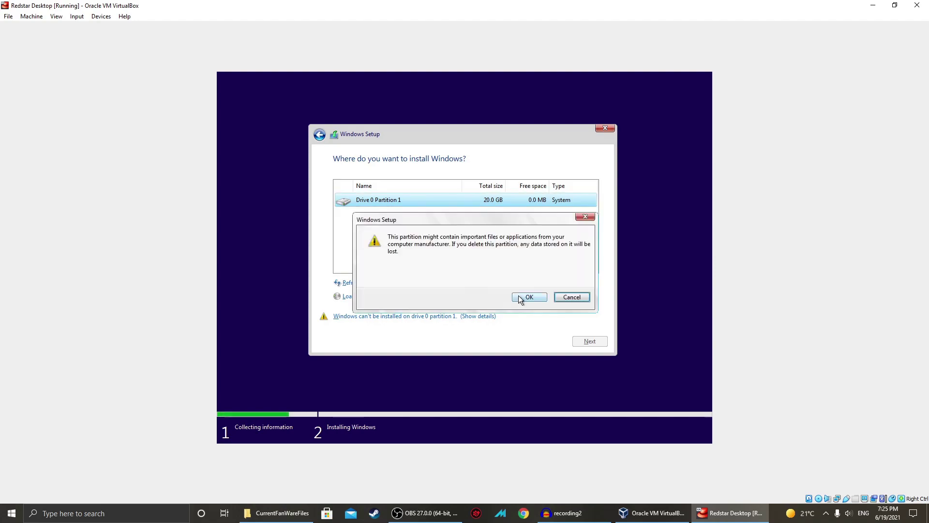
{"action": "left_click", "coordinate": [527, 296]}
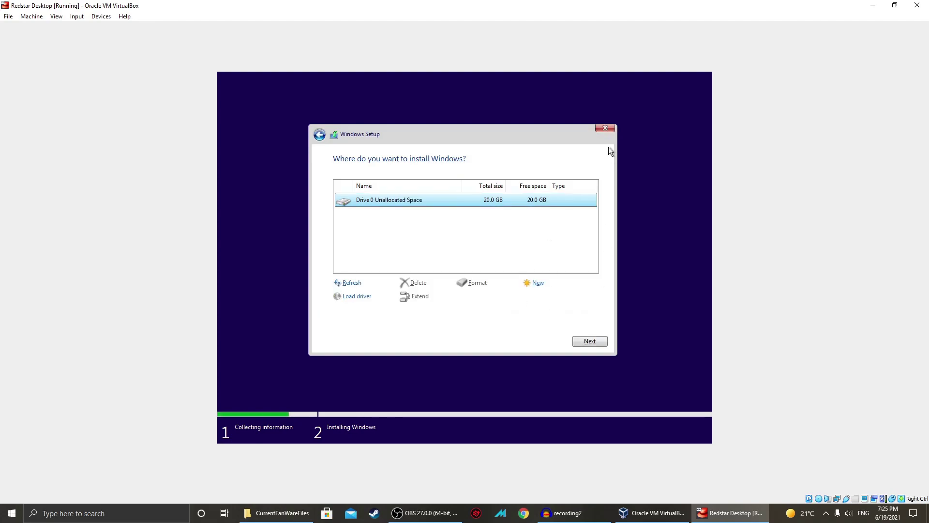
{"action": "left_click", "coordinate": [607, 129]}
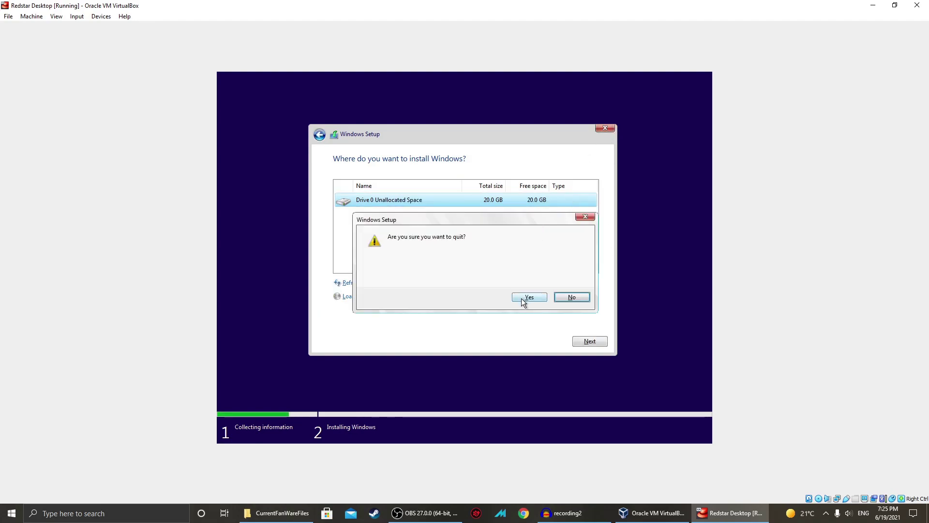